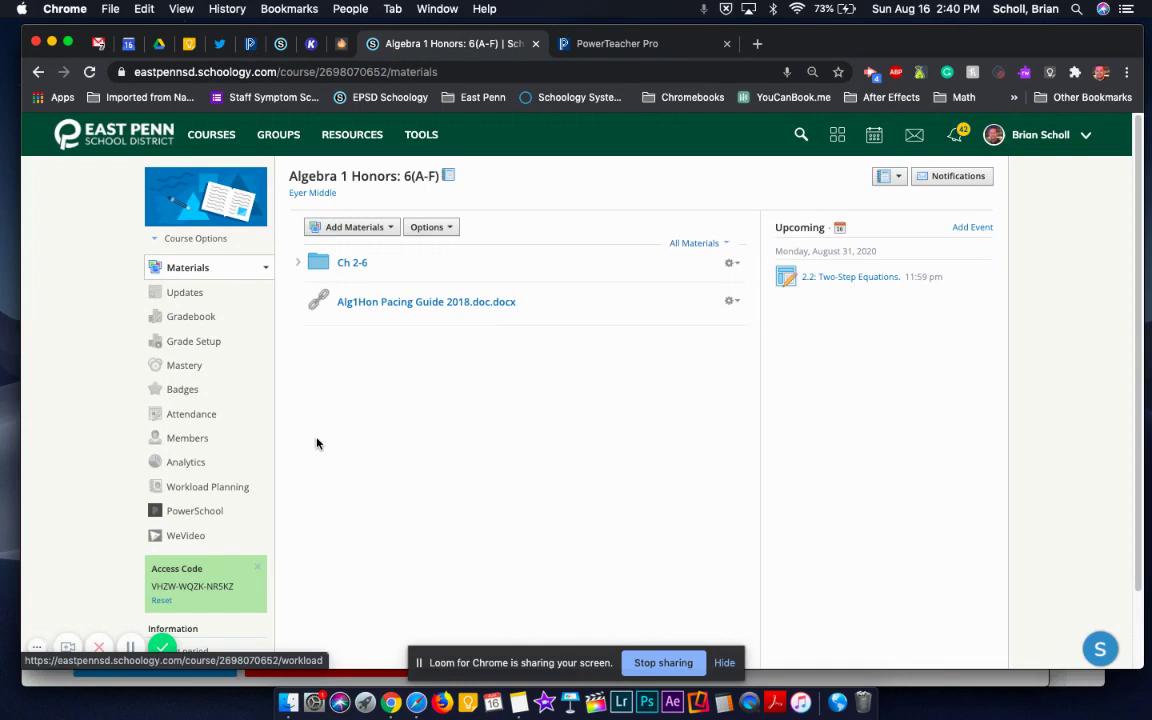
Step: Open the Algebra 1 Honors course's Grade Setup, and examine the full list of grading categories in PowerTeacher Pro
click(195, 344)
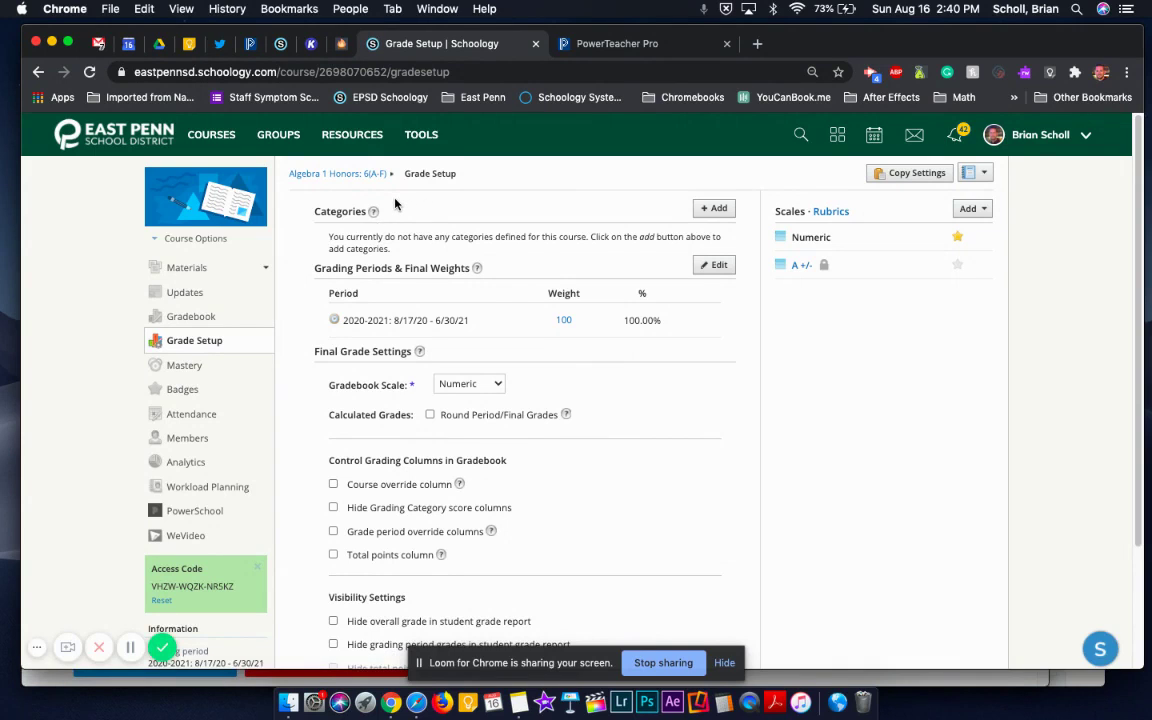
click(595, 43)
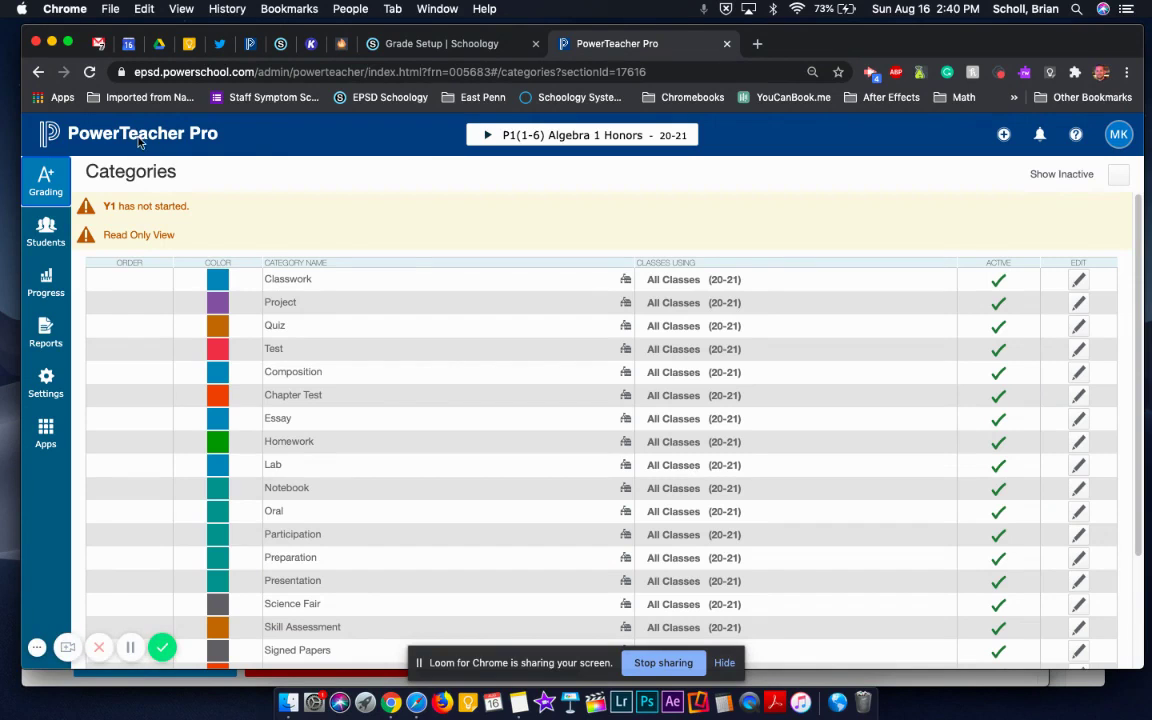
click(45, 180)
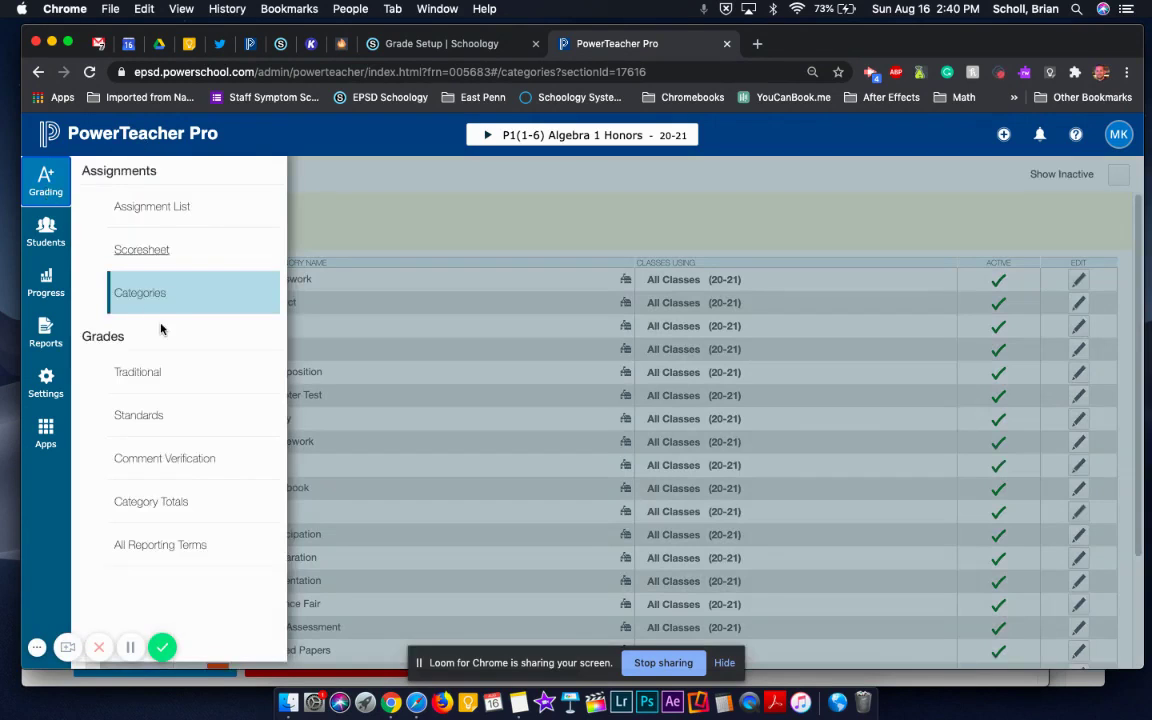
click(345, 212)
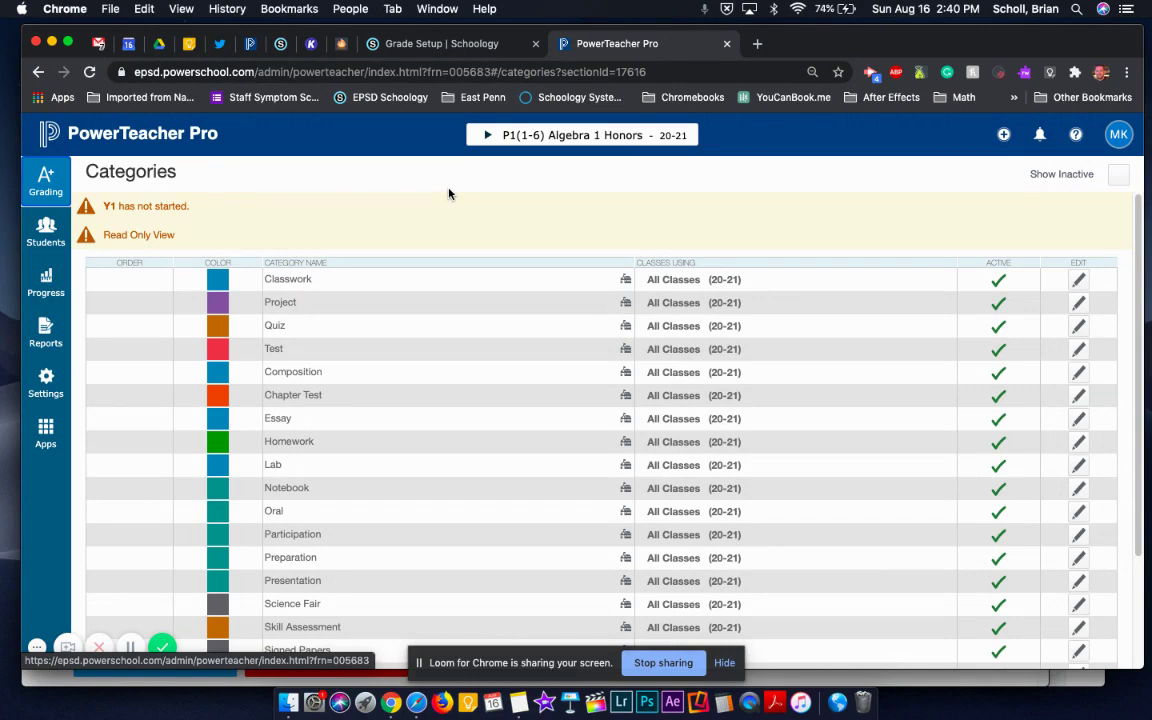
scroll(355, 260, down, 5)
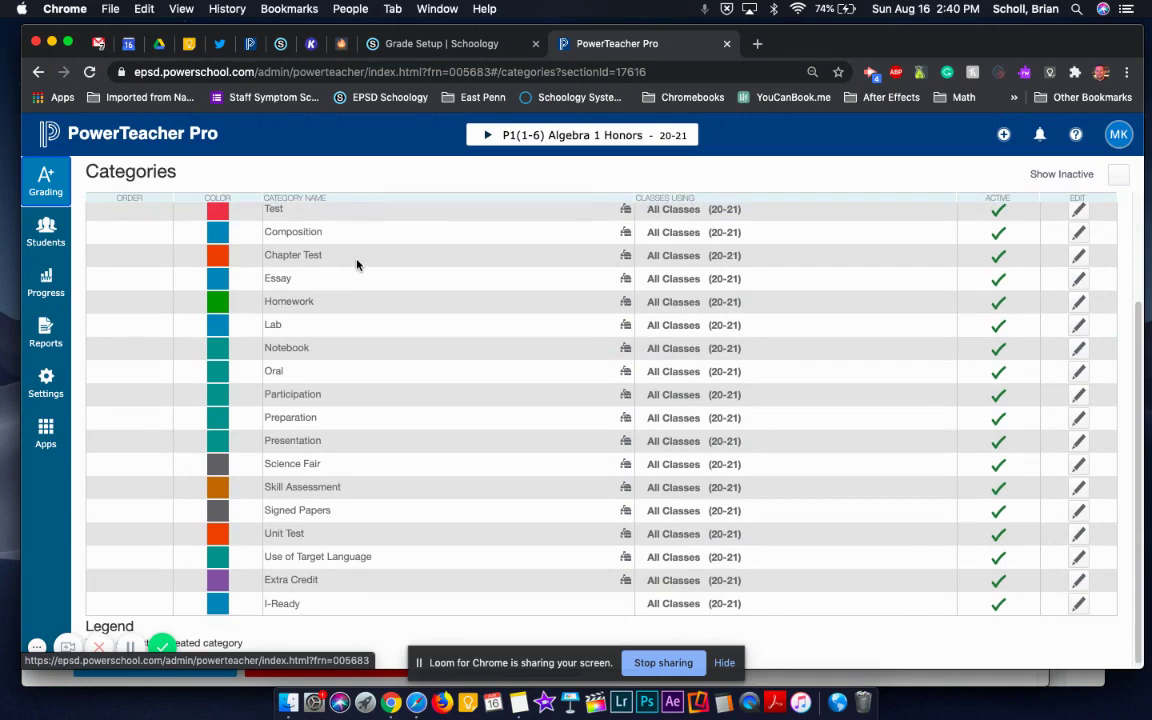
scroll(357, 264, up, 3)
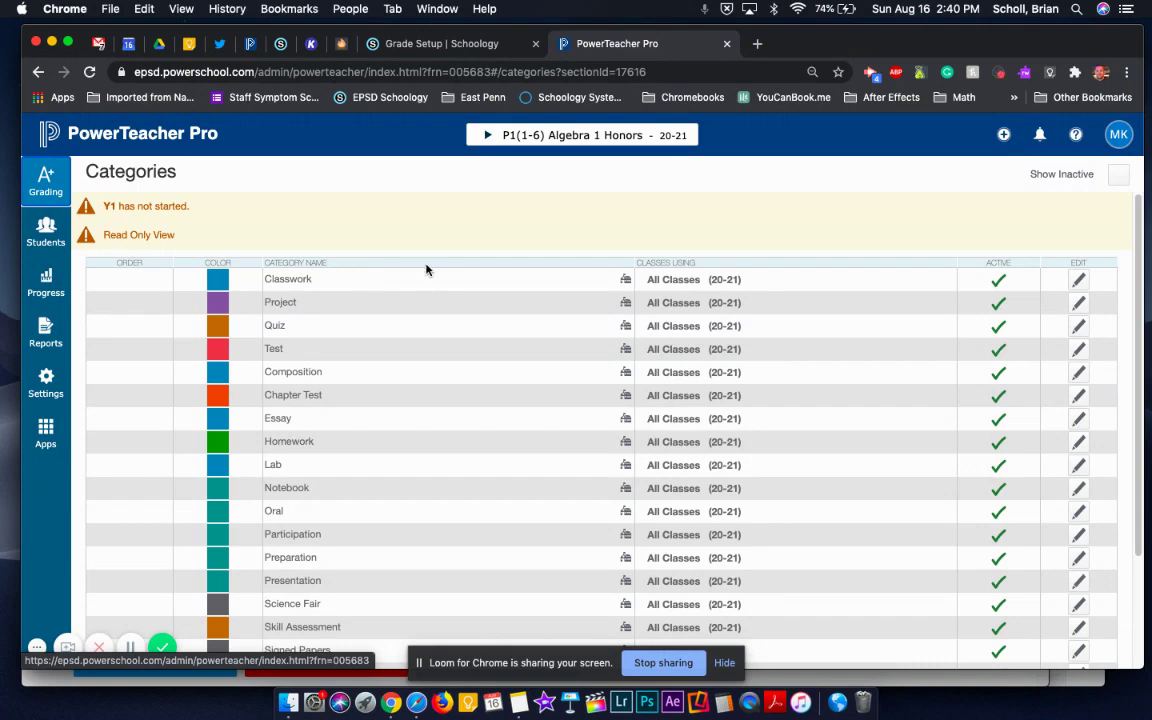
scroll(427, 268, down, 3)
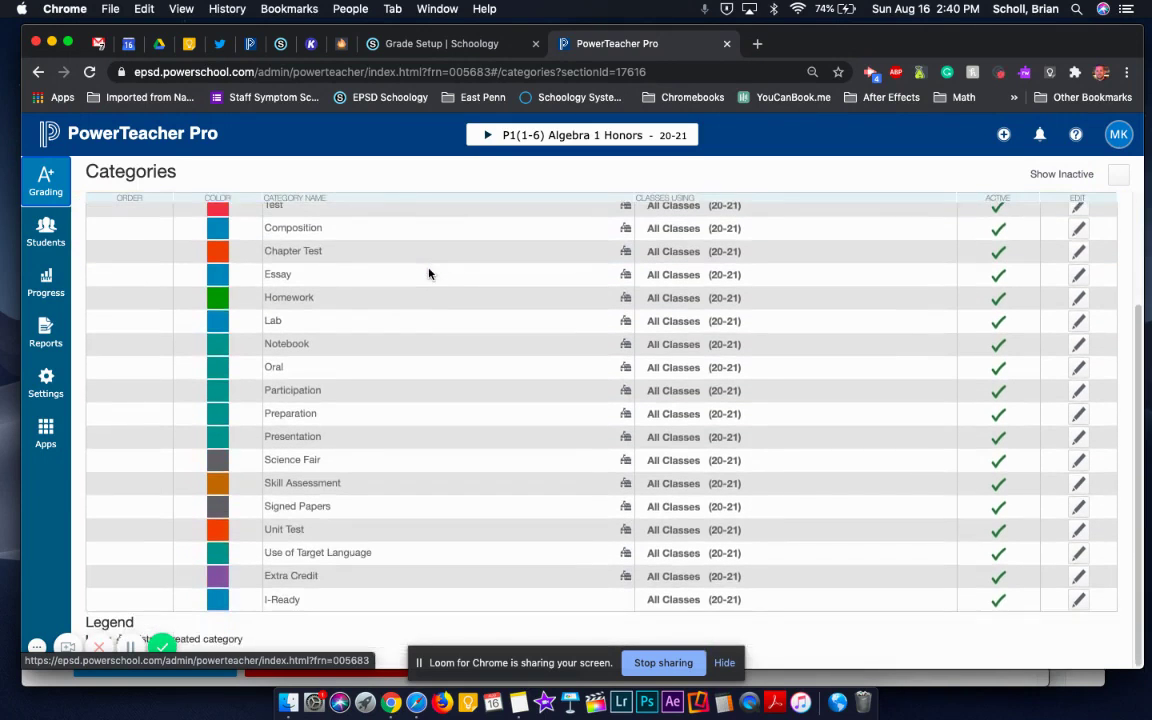
scroll(429, 270, up, 3)
Step: Compare the Categories section of Schoology's Grade Setup with the category names in PowerTeacher Pro
click(432, 45)
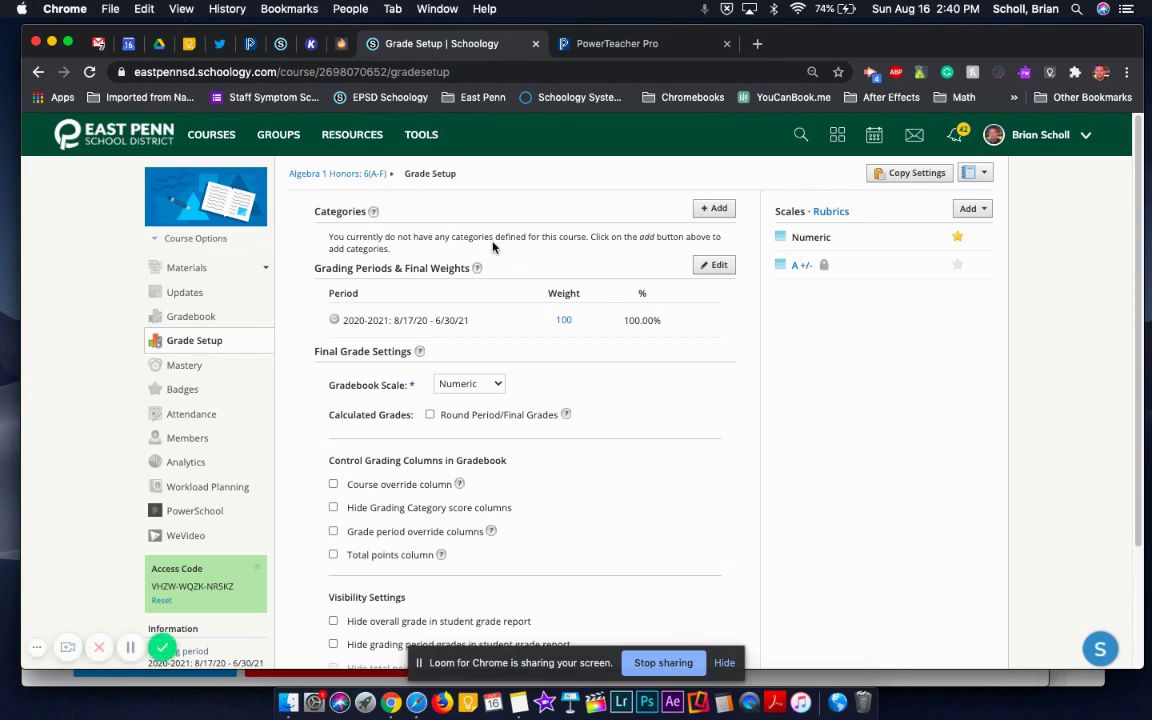
click(615, 48)
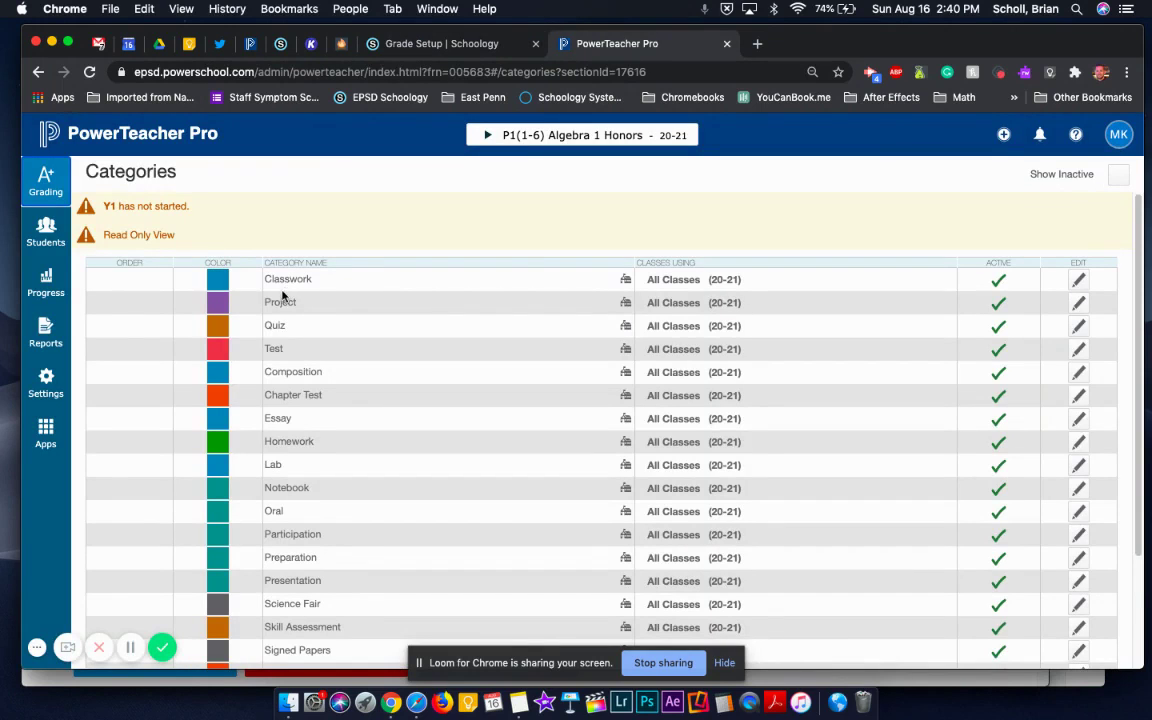
click(430, 45)
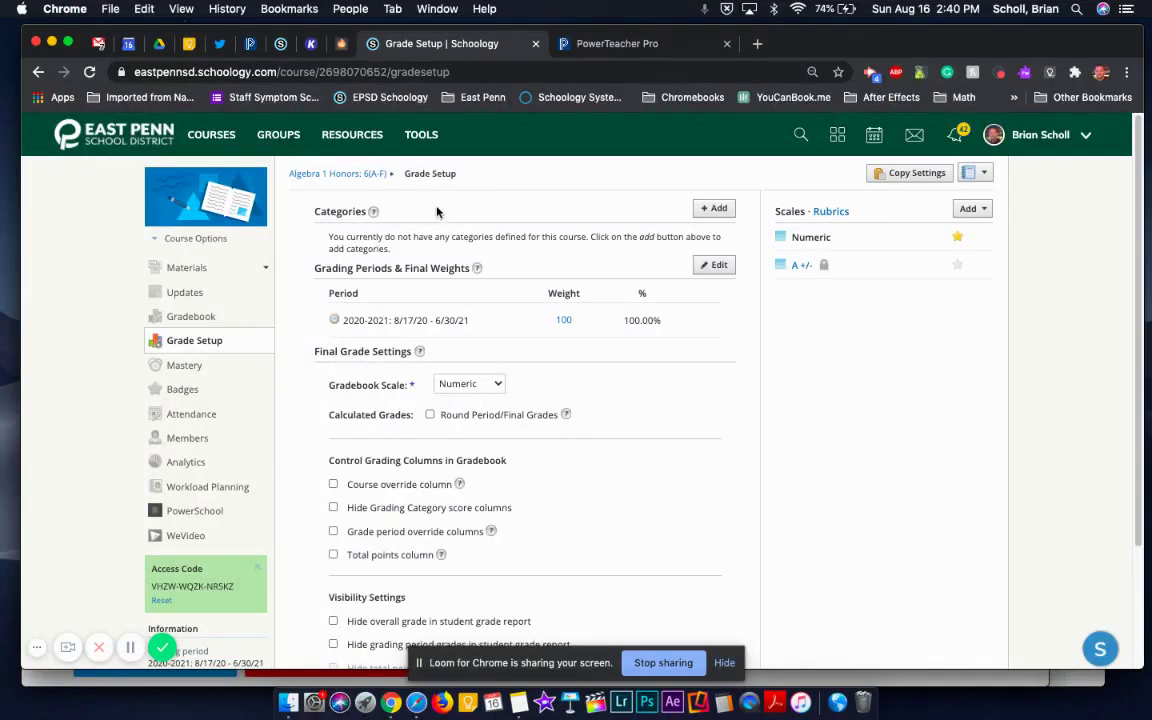
click(617, 44)
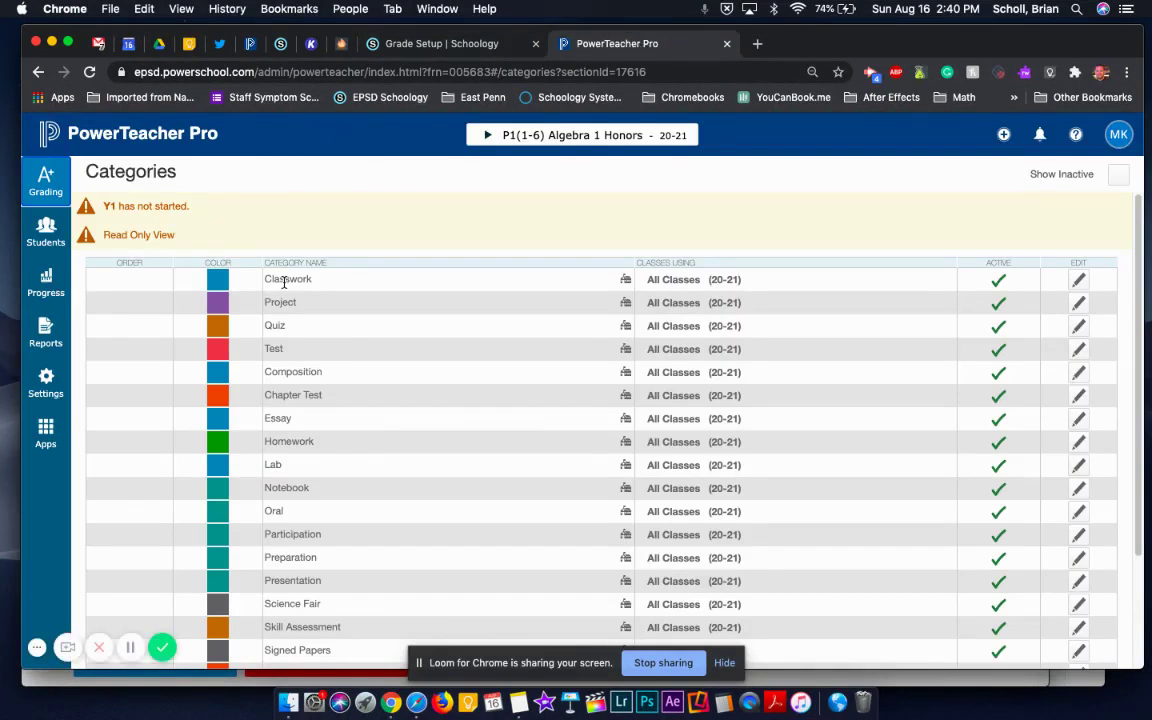
click(358, 42)
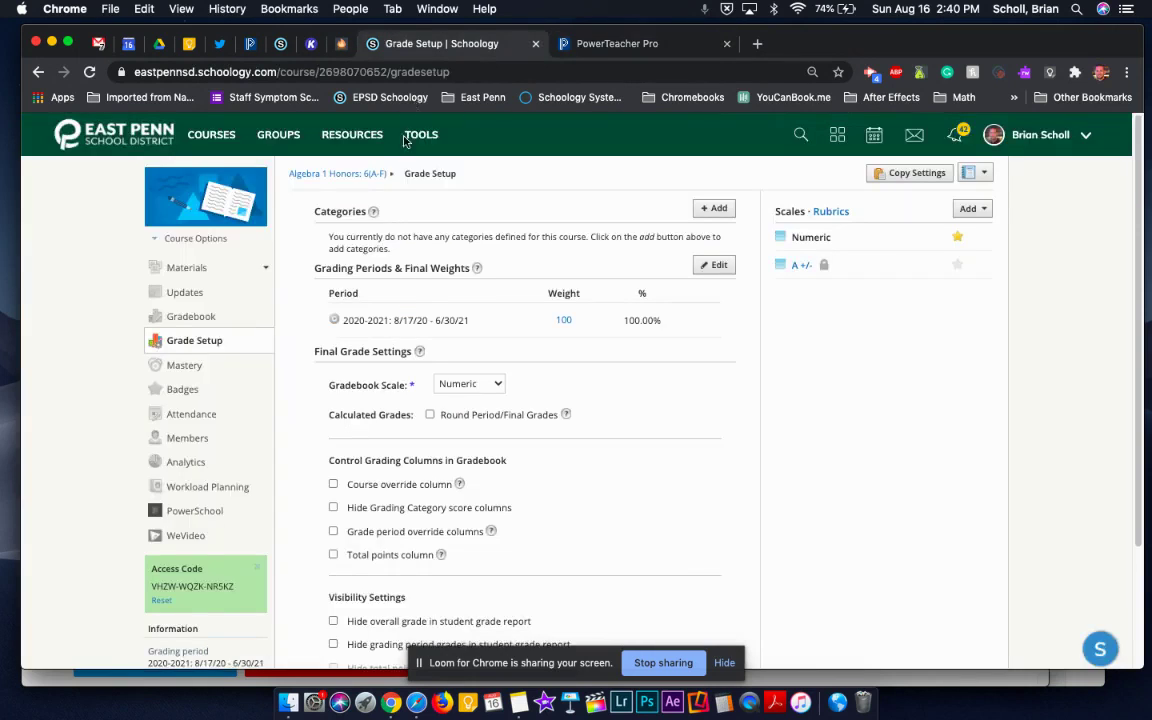
Step: Create a grading category named Classwork in Schoology, checking its spelling against the PowerTeacher Pro list
click(715, 209)
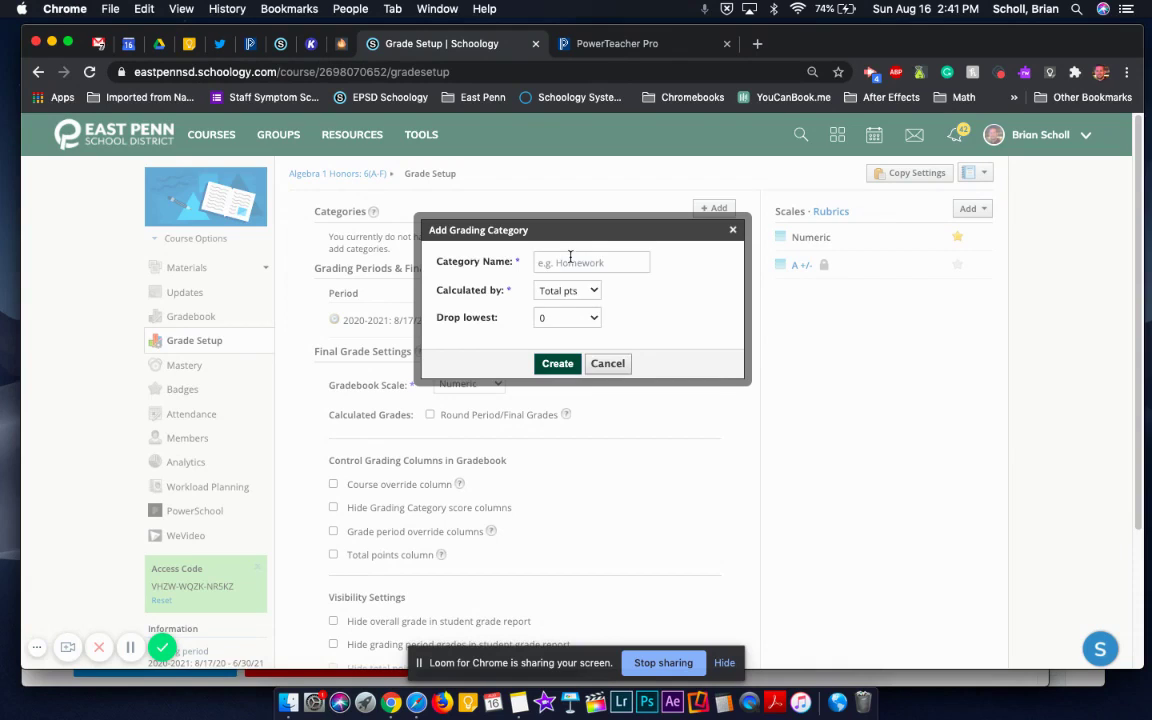
click(570, 261)
text(Classwork)
click(594, 46)
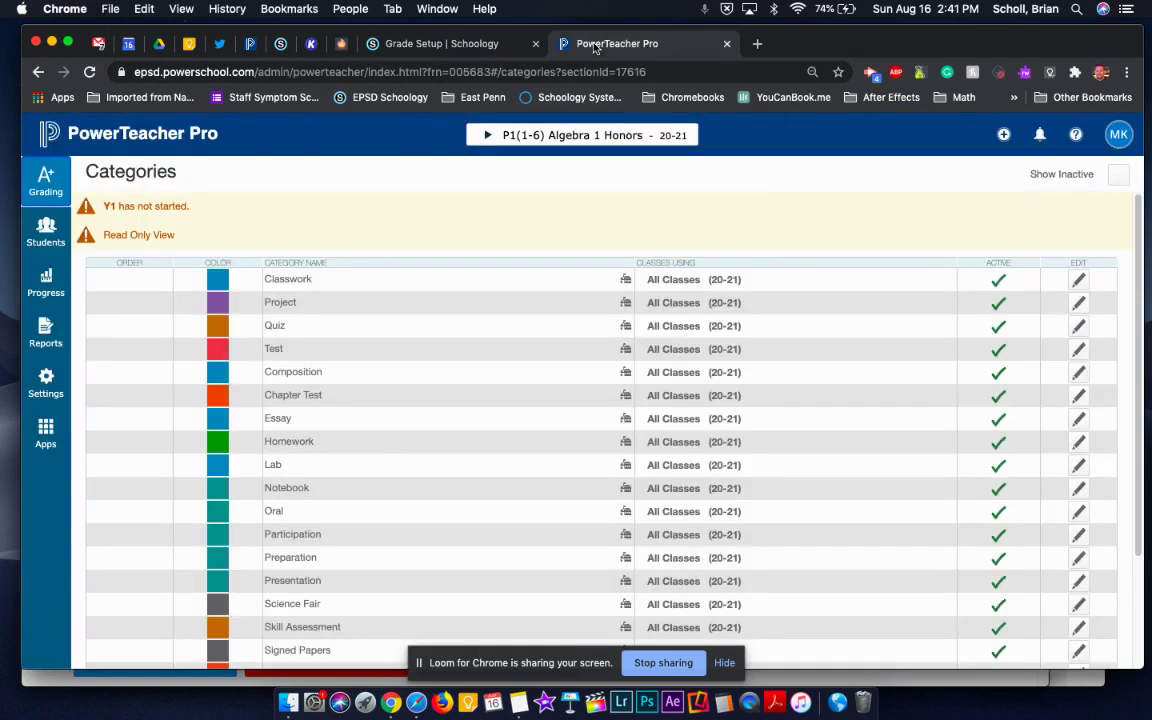
click(427, 40)
click(557, 364)
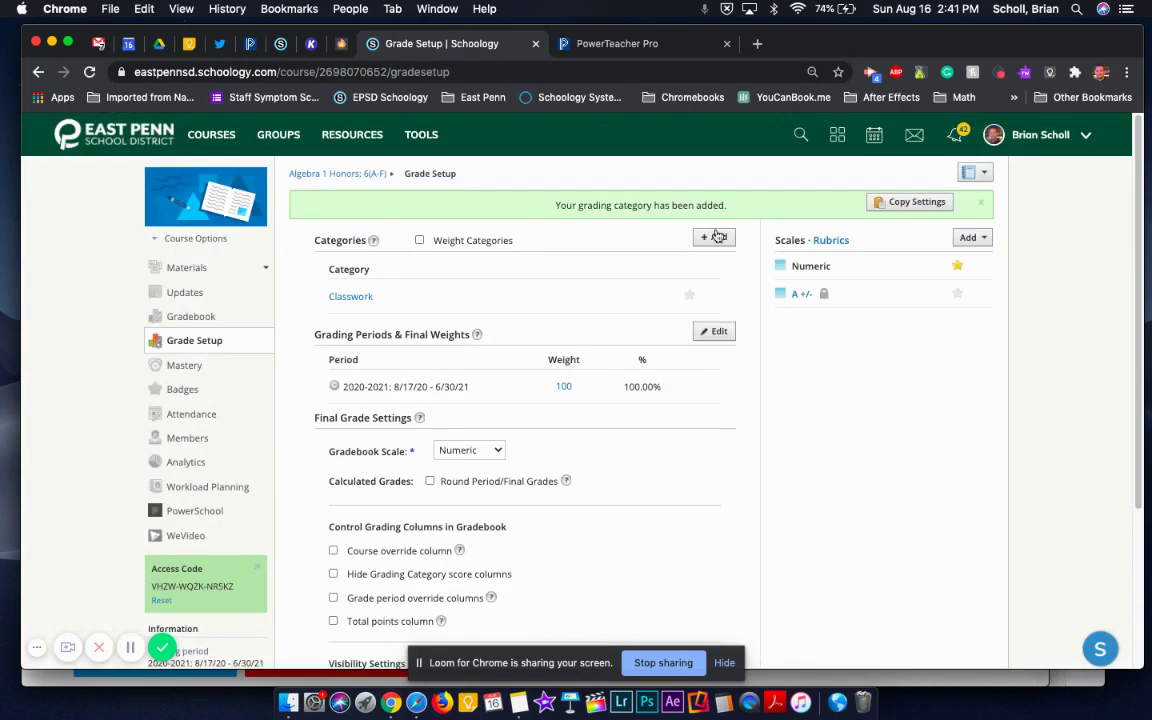
Step: Create a second grading category named Project, matching the name used in PowerTeacher Pro
click(555, 43)
click(428, 44)
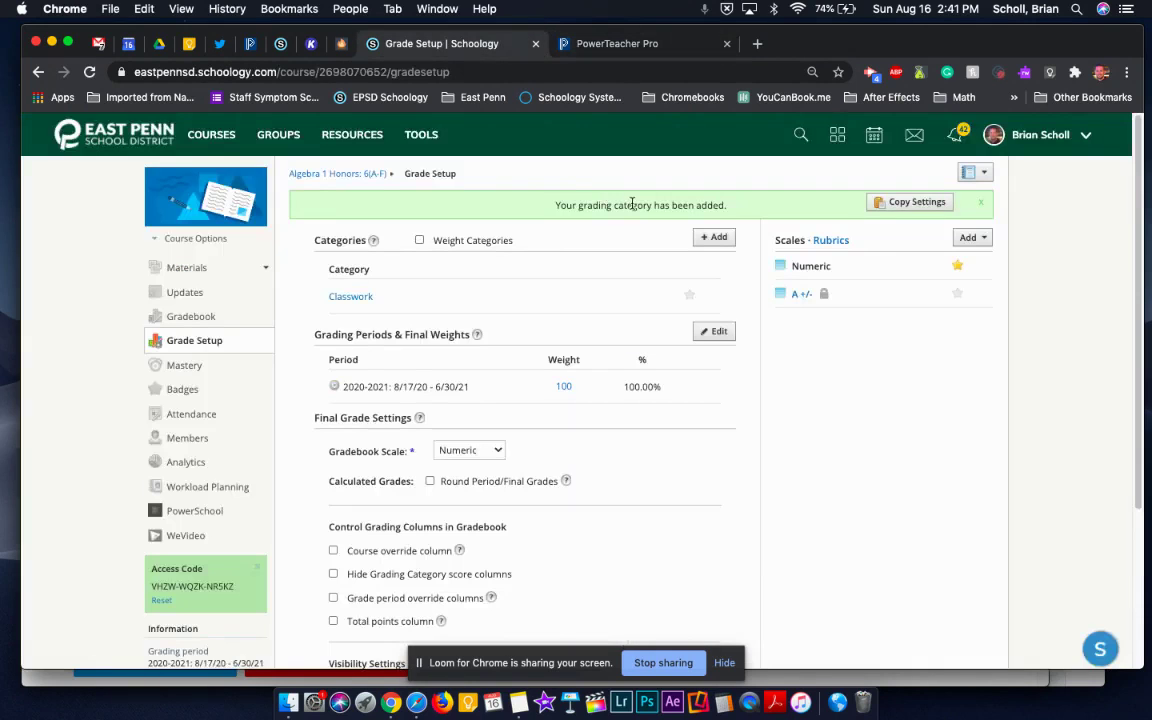
click(714, 237)
click(585, 262)
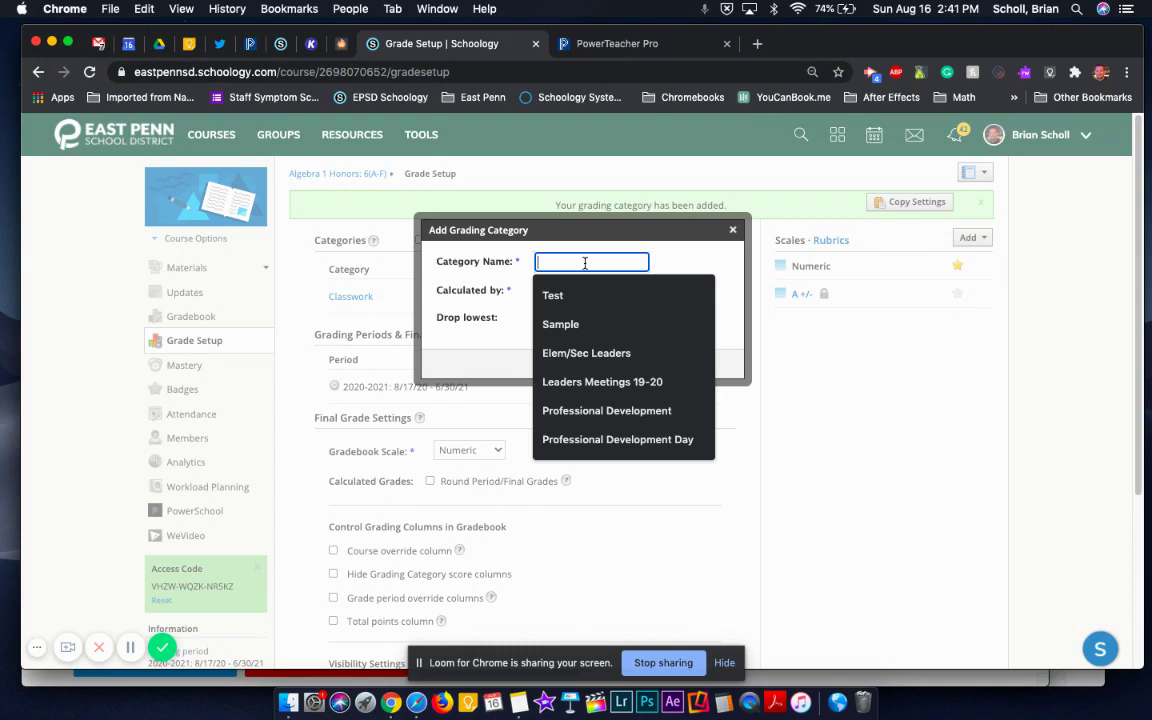
text(Project)
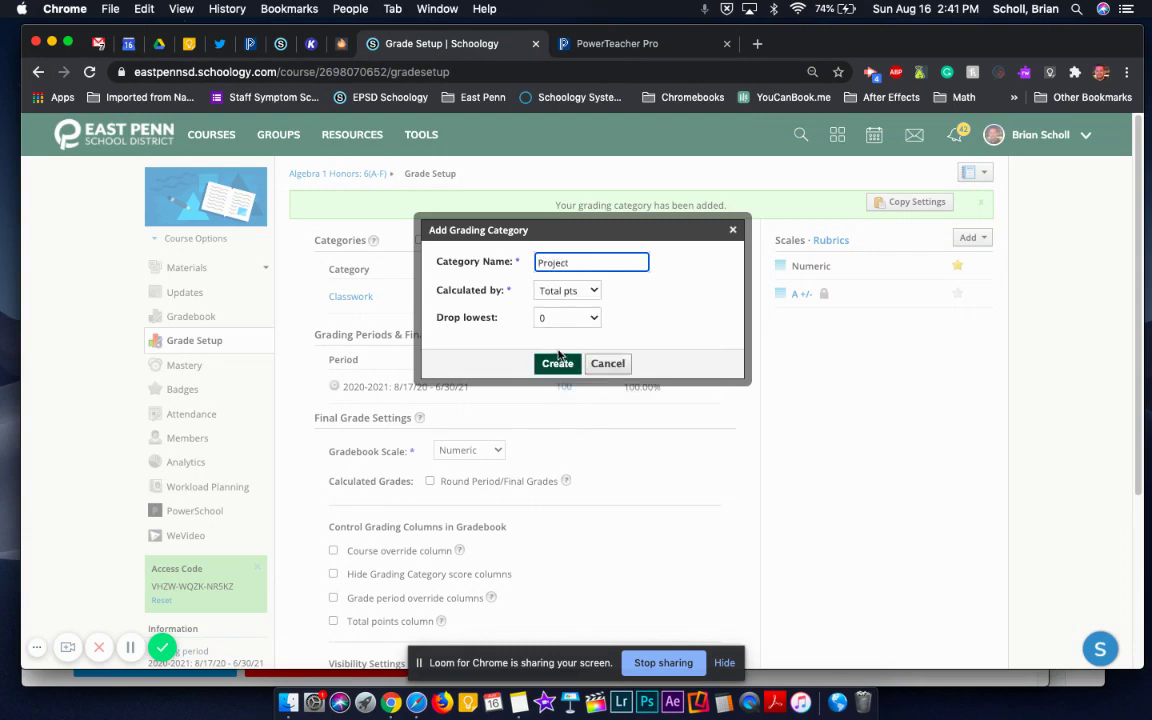
click(559, 357)
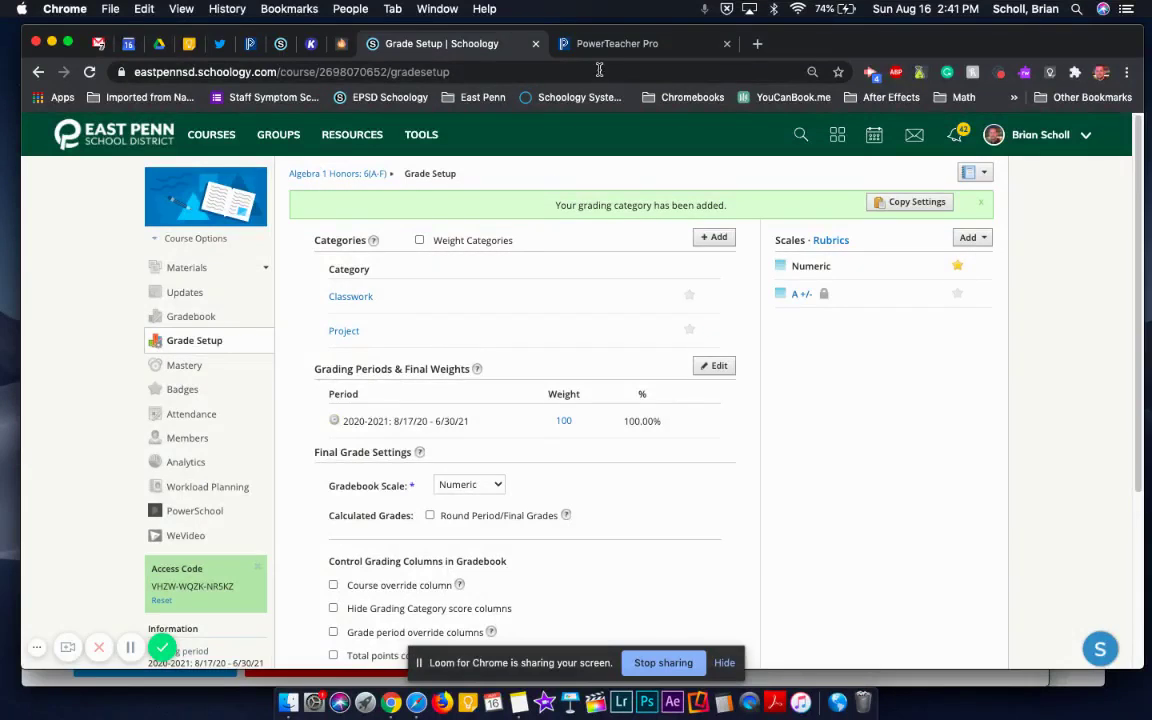
Step: Check the PowerTeacher Pro category names against the ones added in Schoology, and review the Final Grade Settings
click(546, 44)
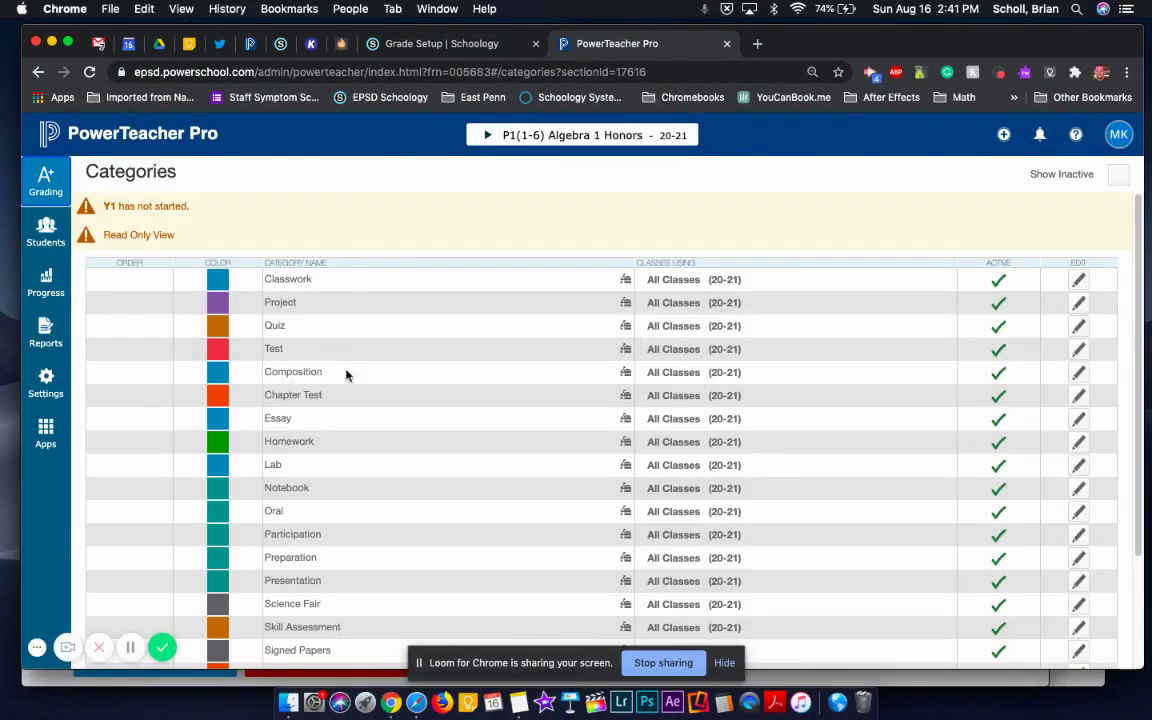
click(401, 42)
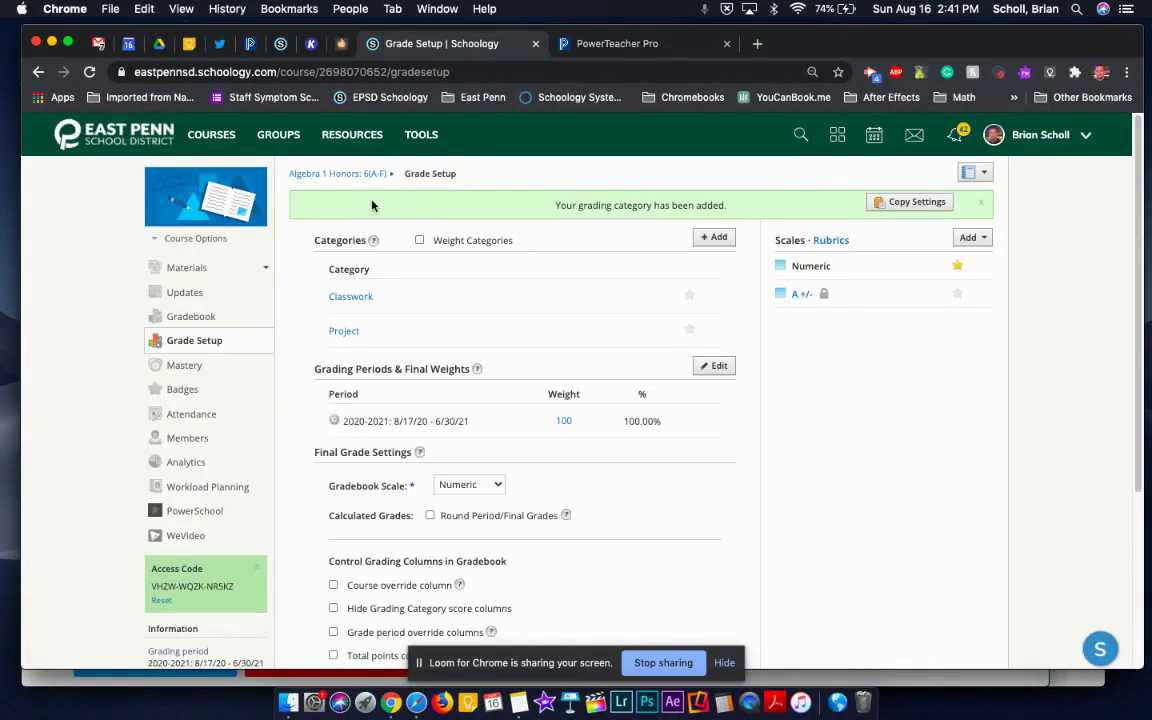
scroll(305, 189, down, 1)
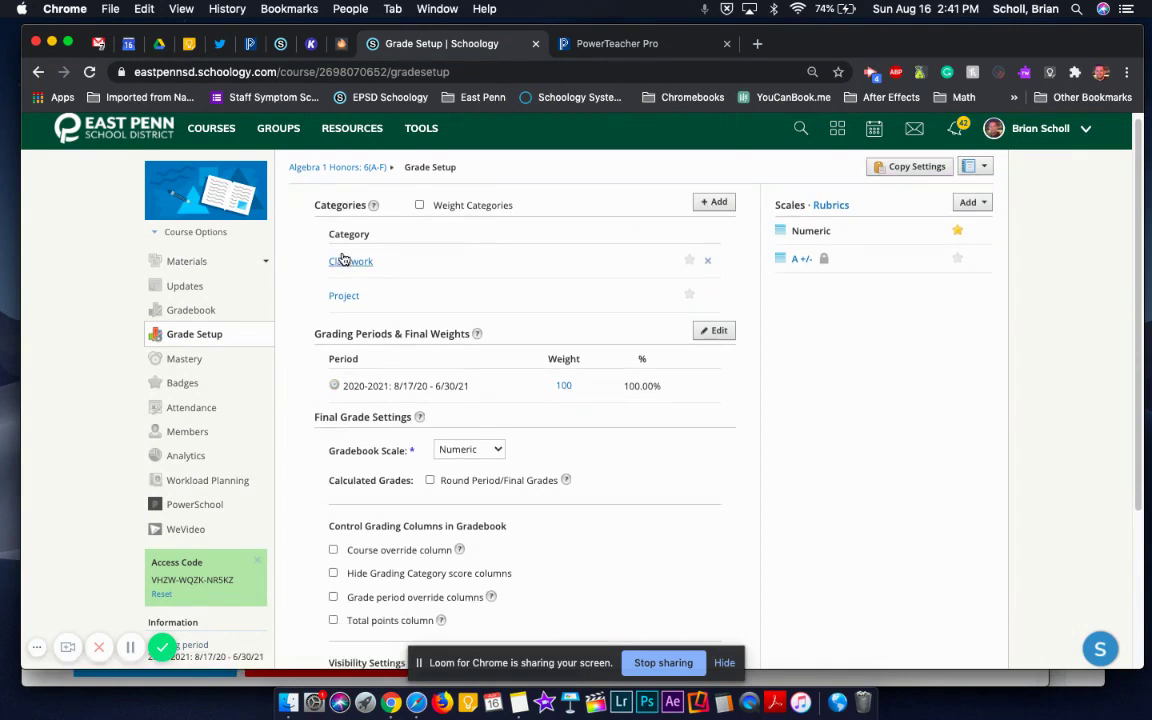
scroll(334, 272, down, 1)
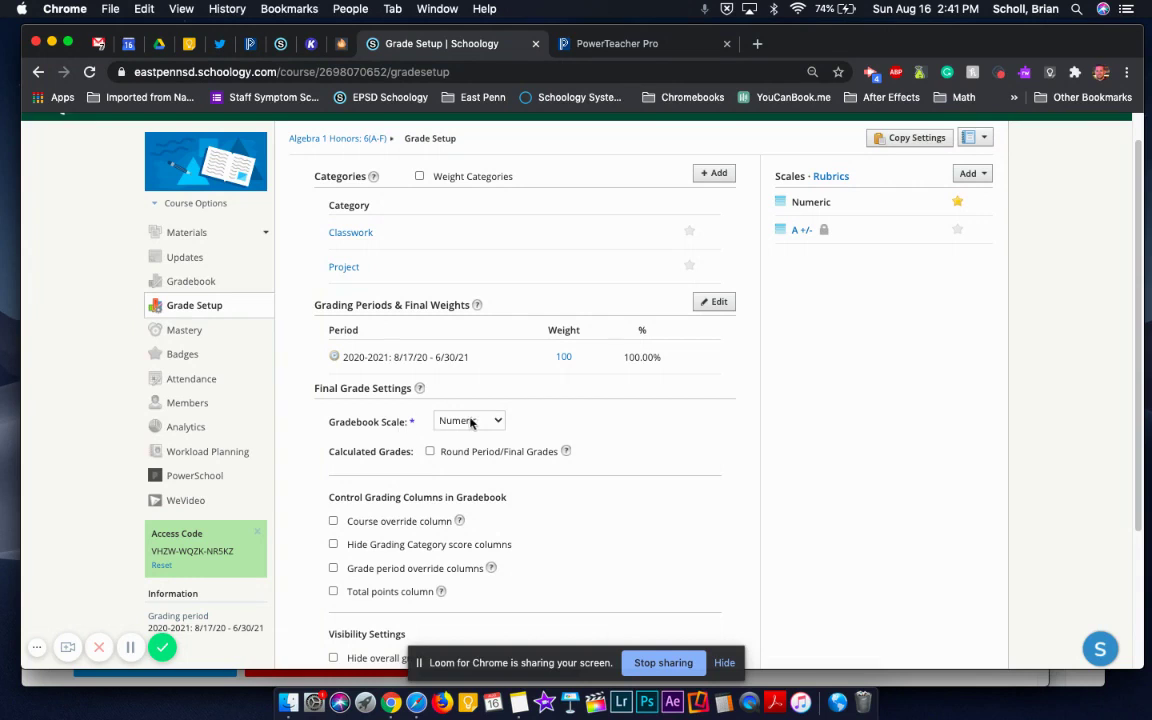
scroll(470, 423, down, 2)
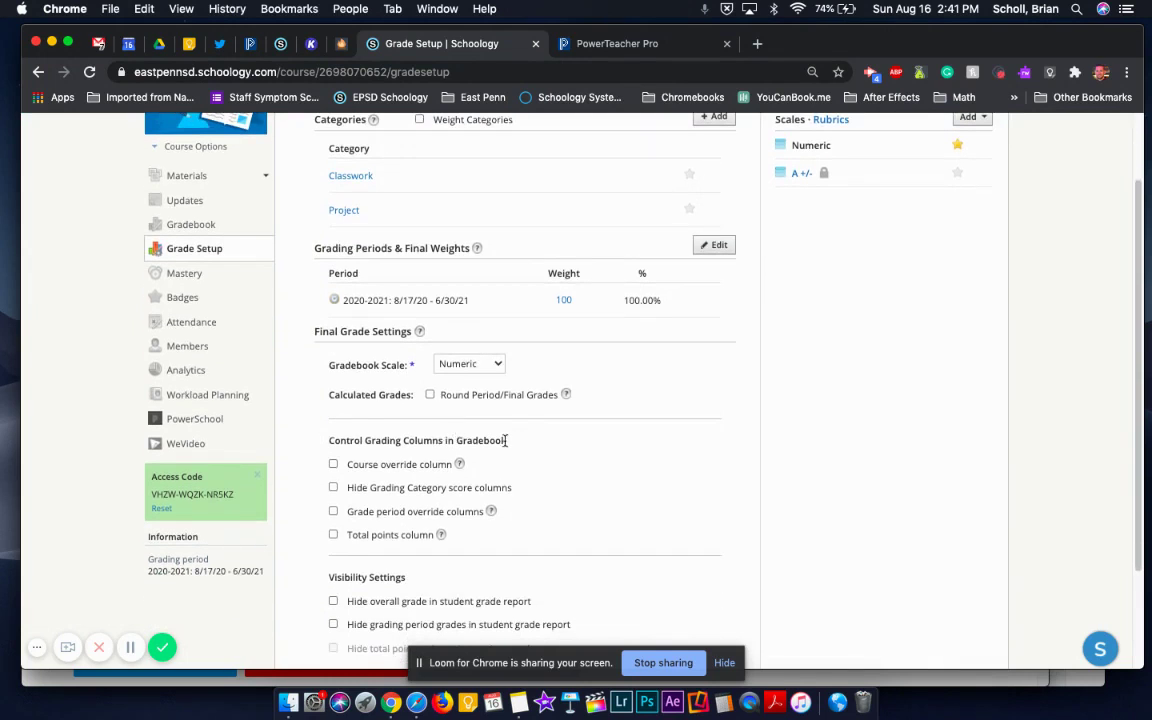
click(334, 465)
click(334, 536)
click(334, 534)
click(333, 464)
Step: Review the remaining gradebook column and visibility settings, and save the Grade Setup changes
scroll(569, 456, down, 3)
scroll(570, 455, up, 4)
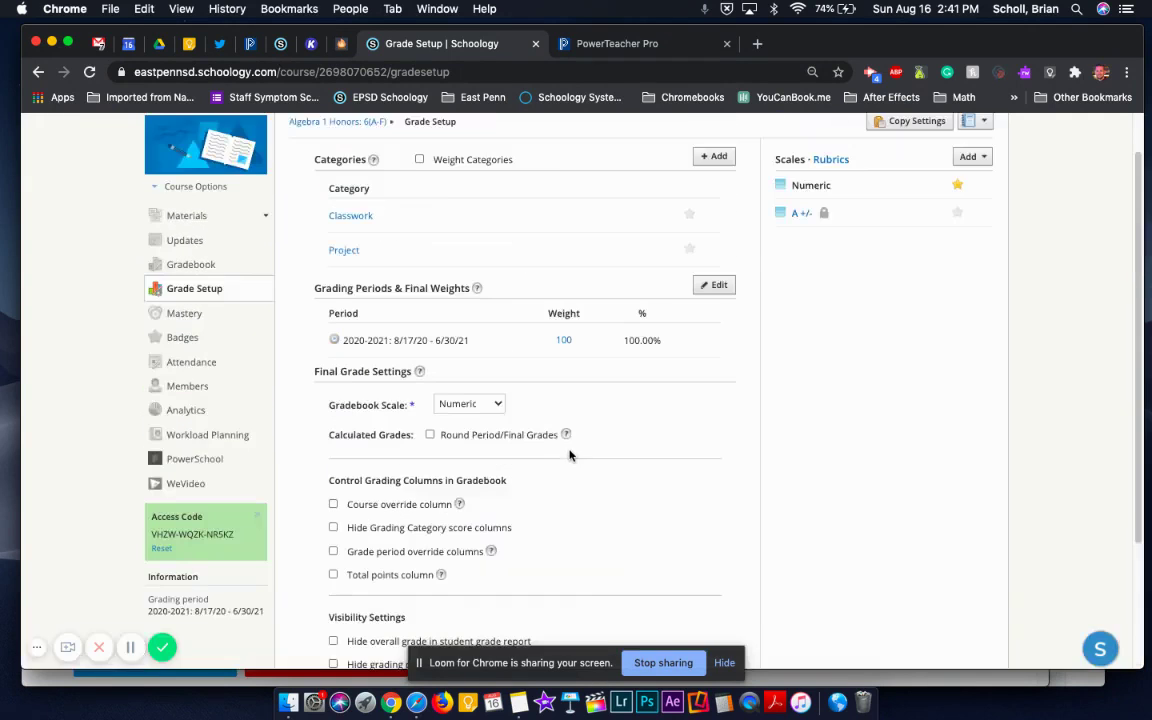
scroll(572, 454, down, 4)
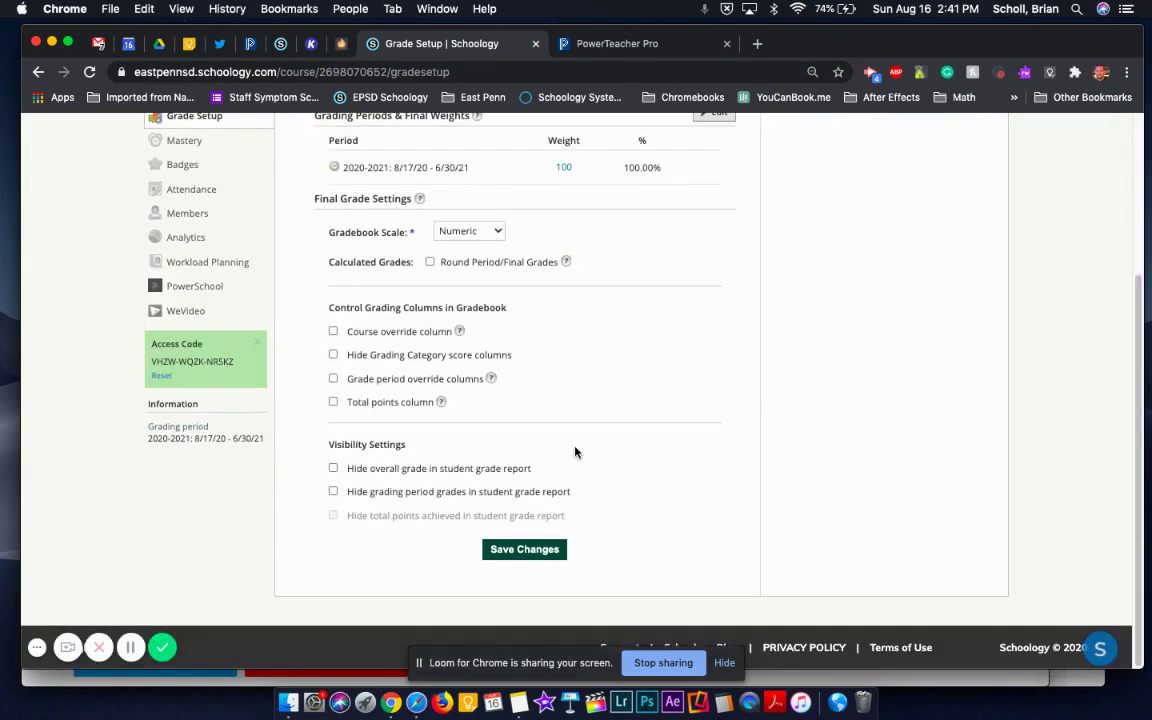
click(560, 549)
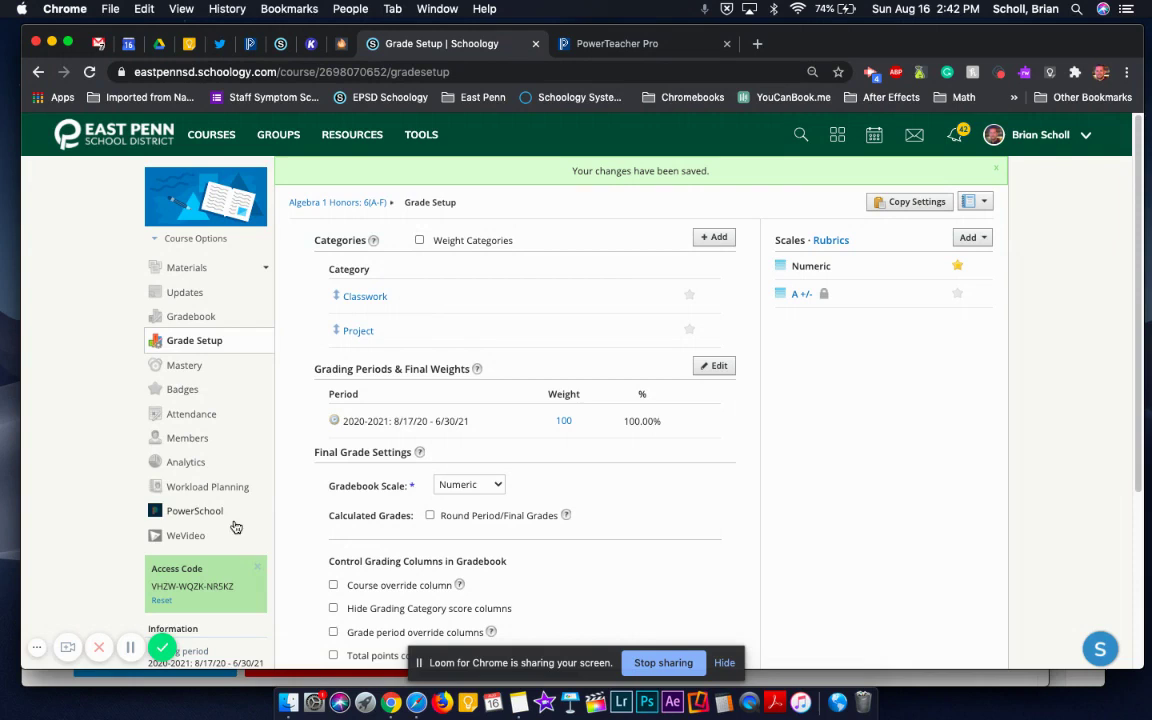
Step: Open the category mapping configuration of the course's PowerSchool app
click(194, 513)
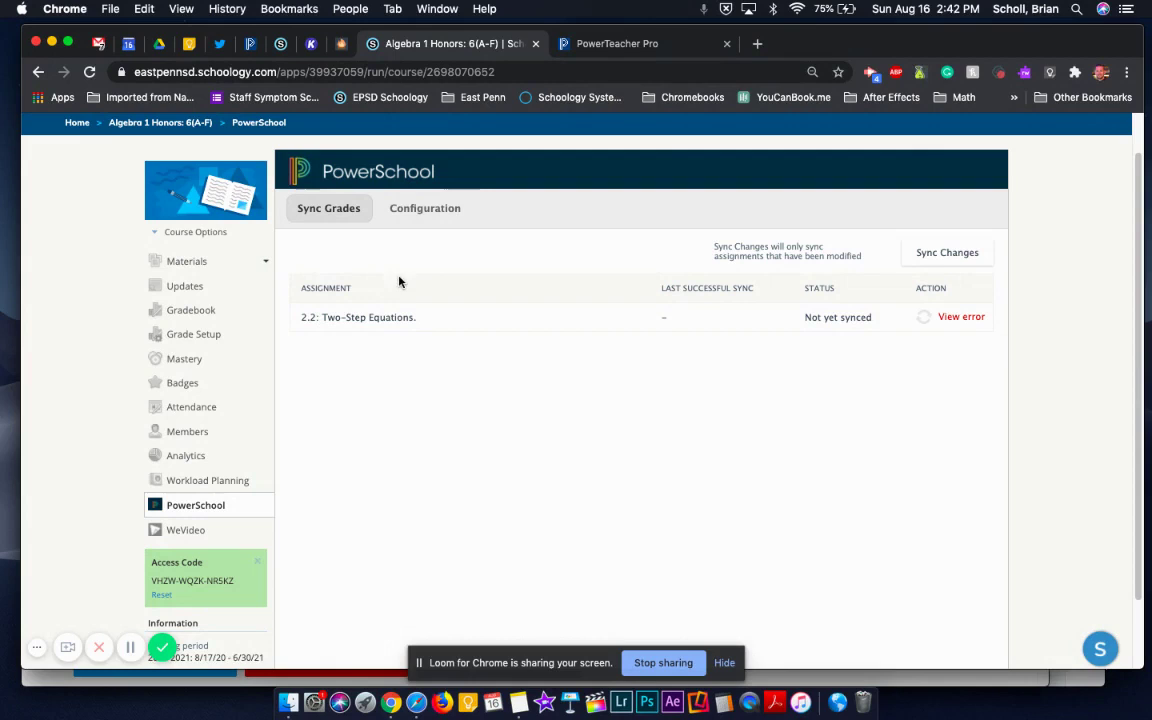
click(425, 210)
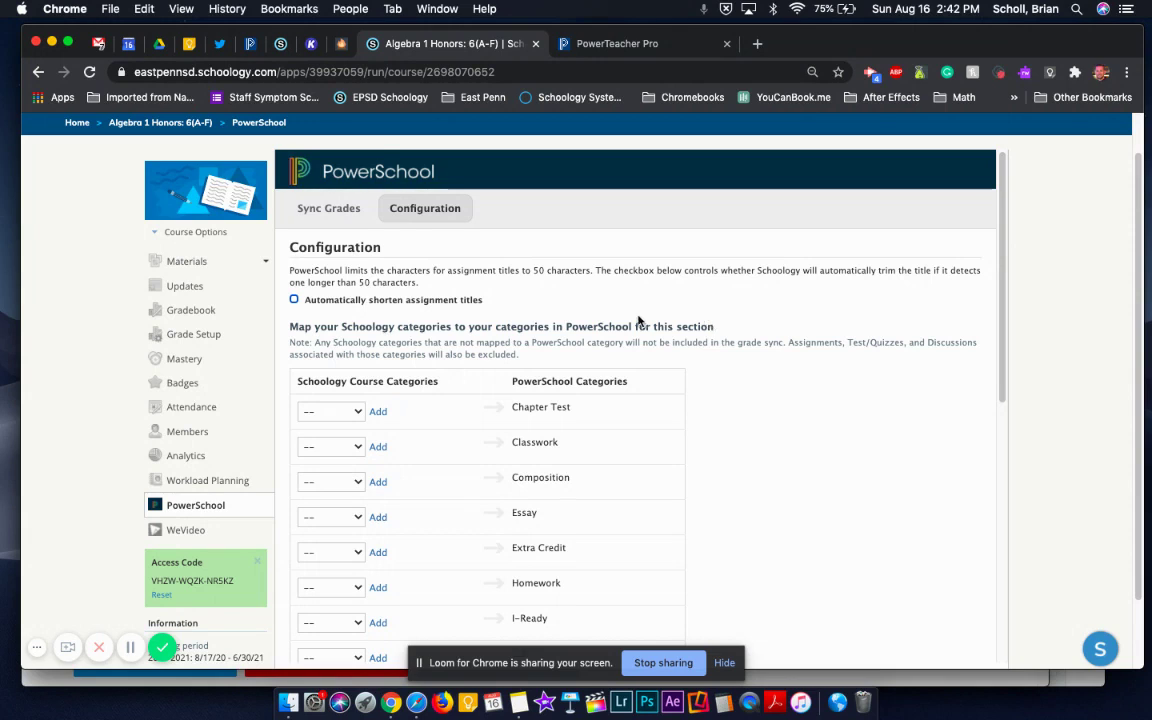
scroll(520, 360, down, 1)
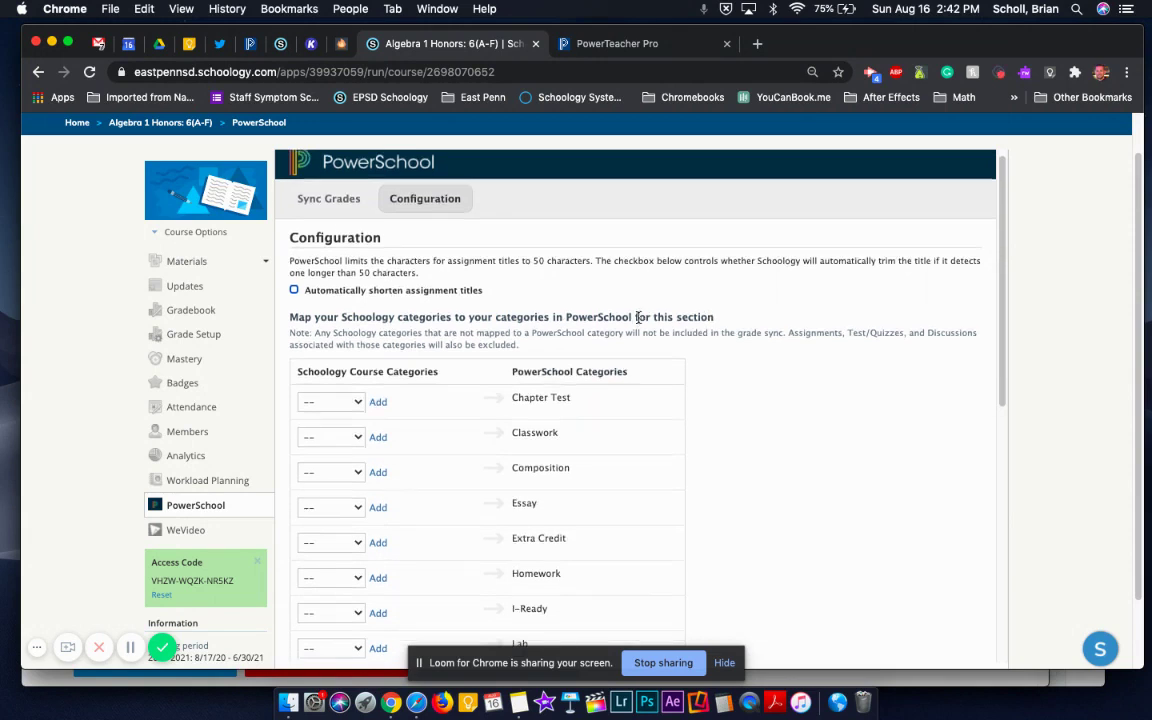
Step: Map the Schoology category Classwork to the PowerSchool category Classwork
click(333, 403)
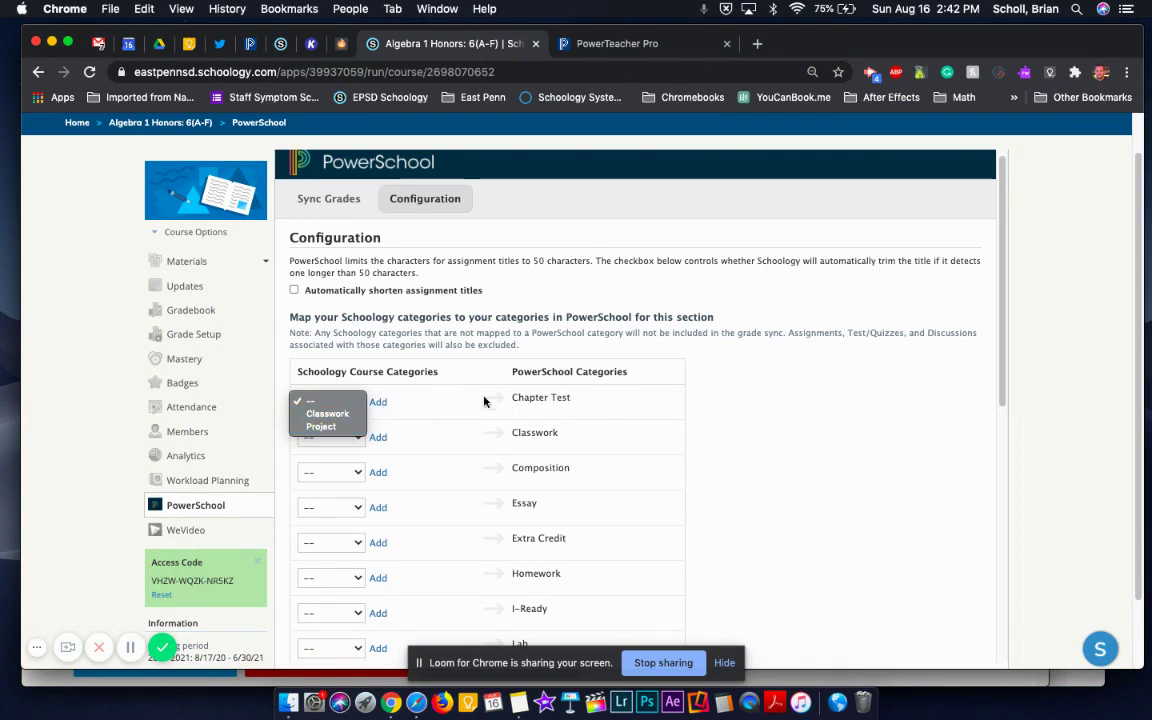
click(712, 399)
click(357, 441)
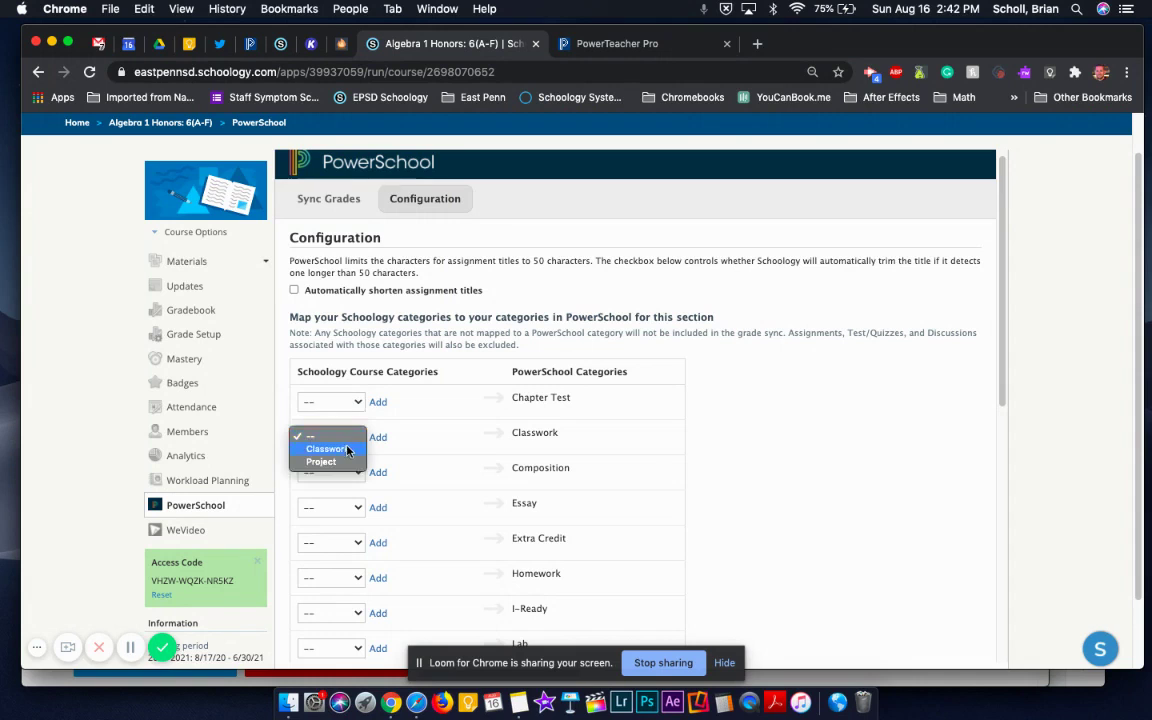
click(335, 448)
Step: Map the Schoology category Project to the PowerSchool category Project
scroll(683, 440, down, 1)
scroll(683, 440, down, 6)
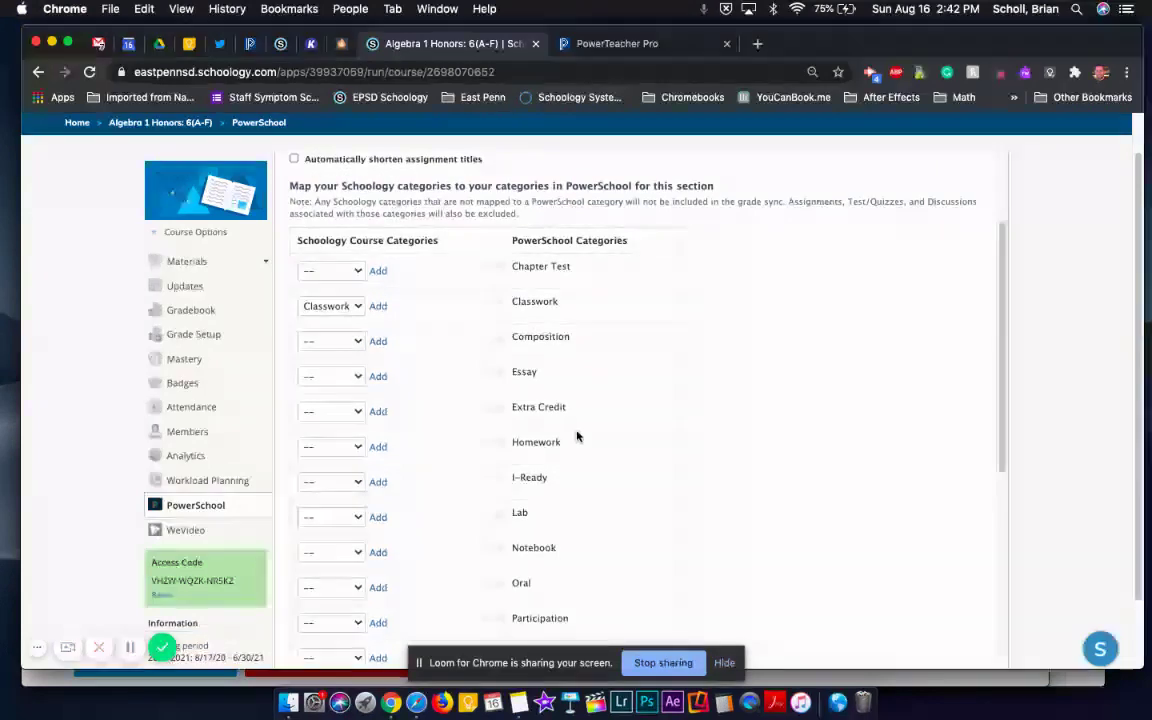
click(357, 536)
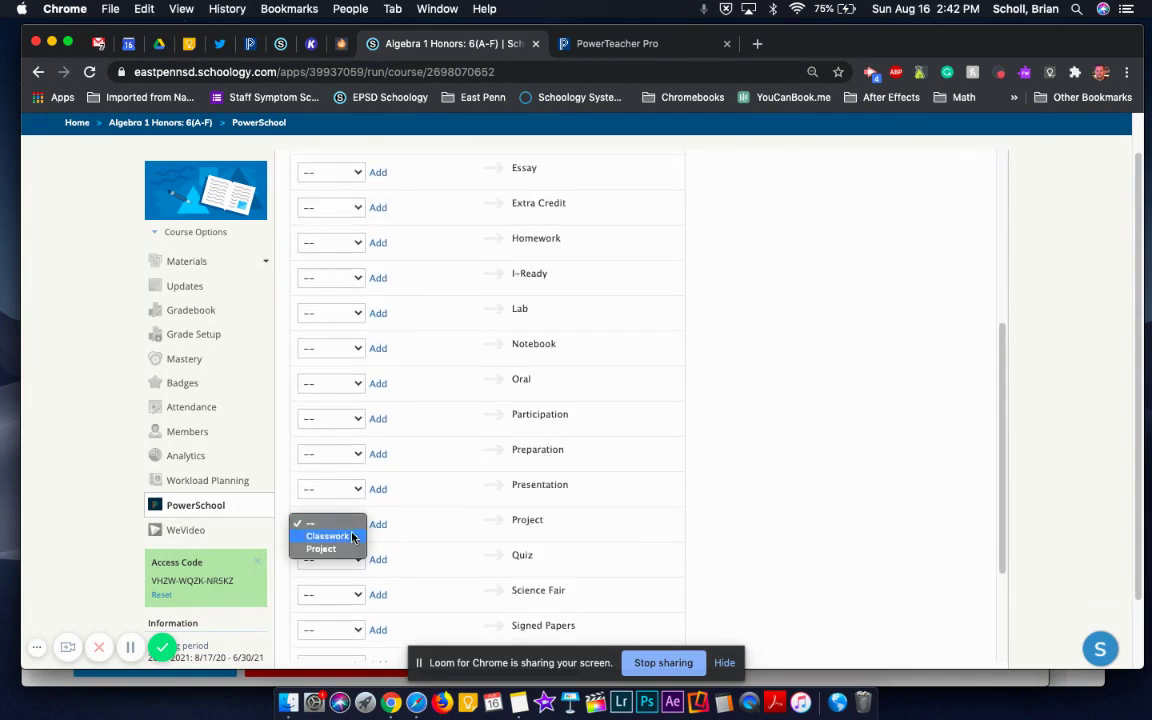
click(325, 549)
scroll(702, 466, up, 4)
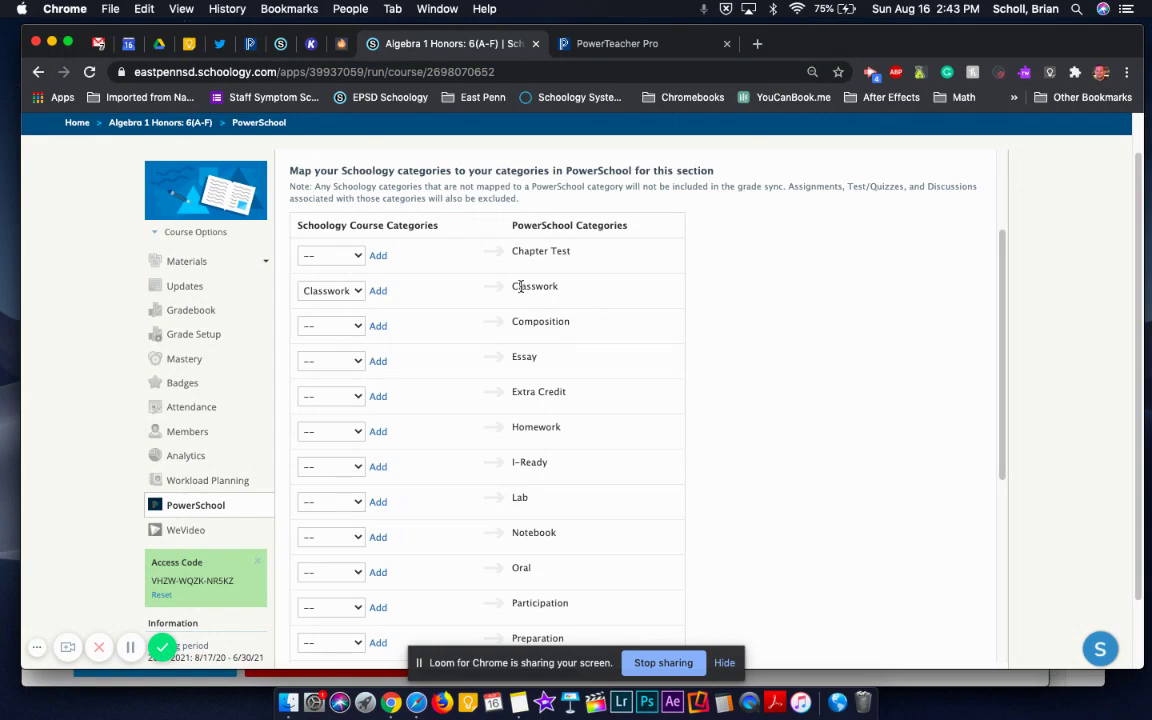
Step: Try adding a second Schoology category slot to the Chapter Test mapping, and remove it again
click(379, 258)
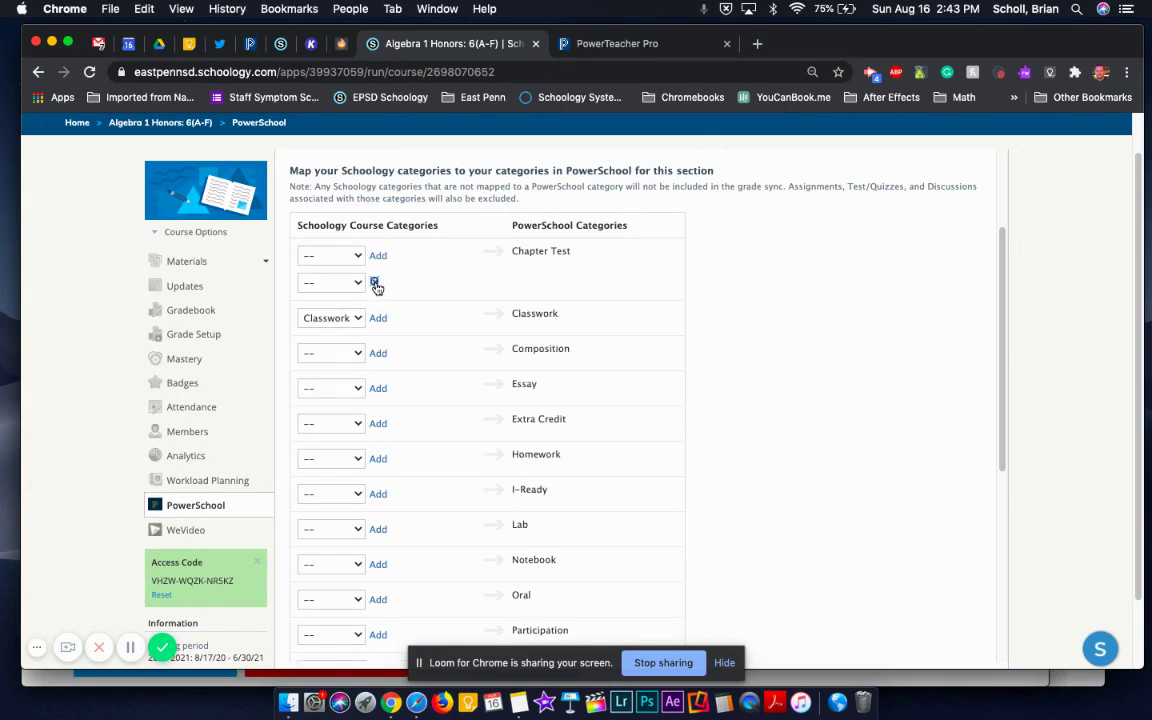
click(375, 283)
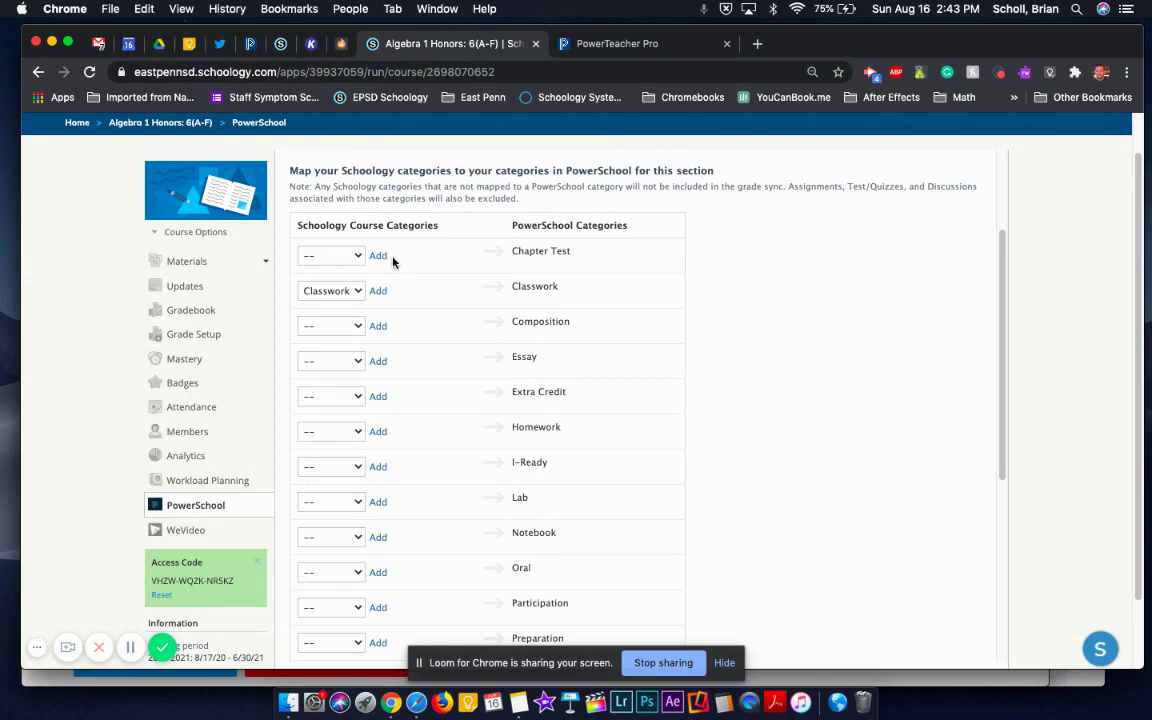
Step: Save the category mapping configuration for this section
scroll(566, 285, down, 5)
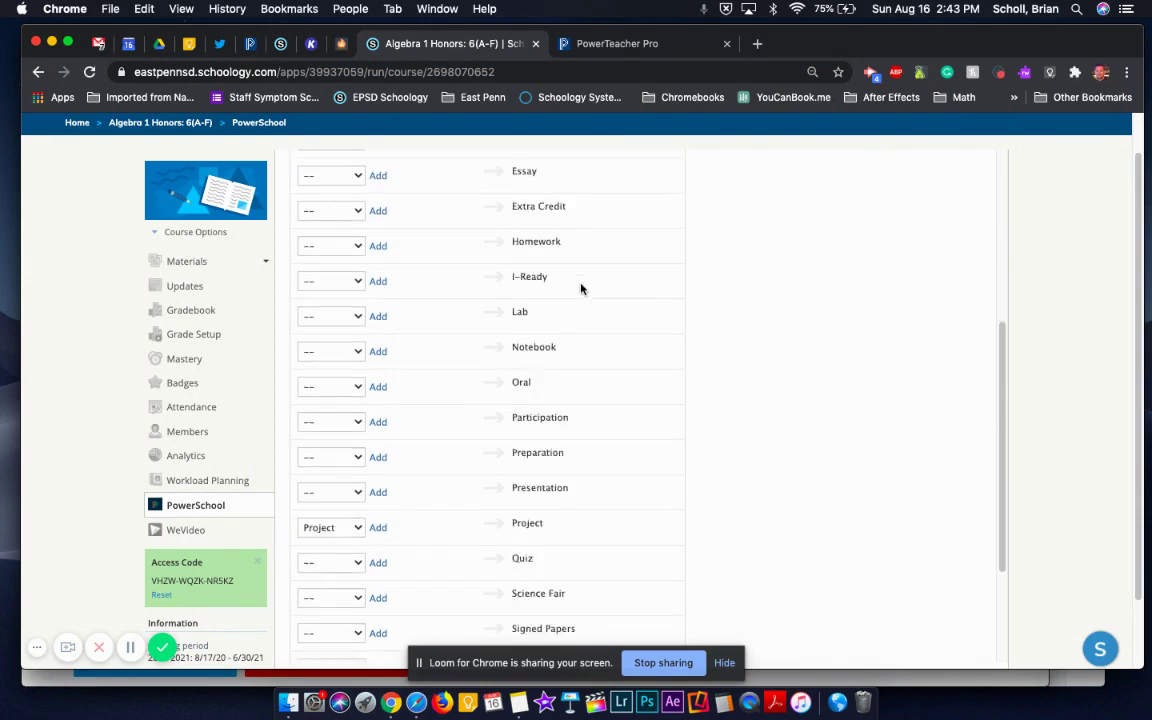
click(333, 557)
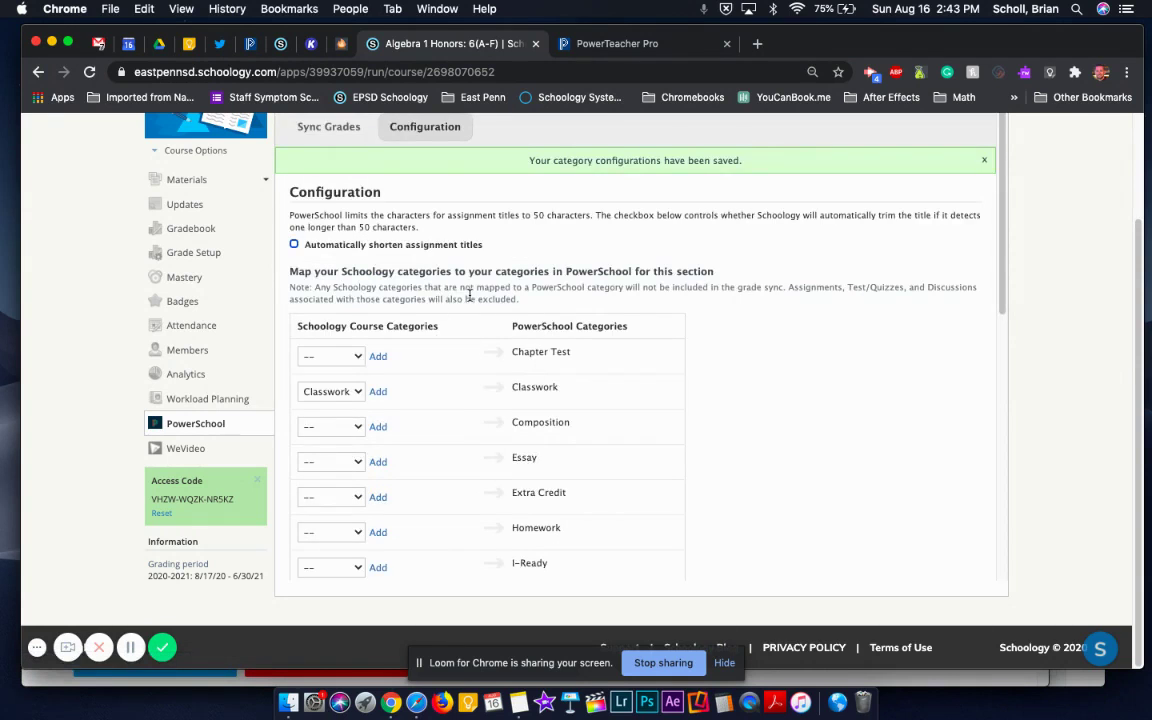
scroll(470, 320, down, 1)
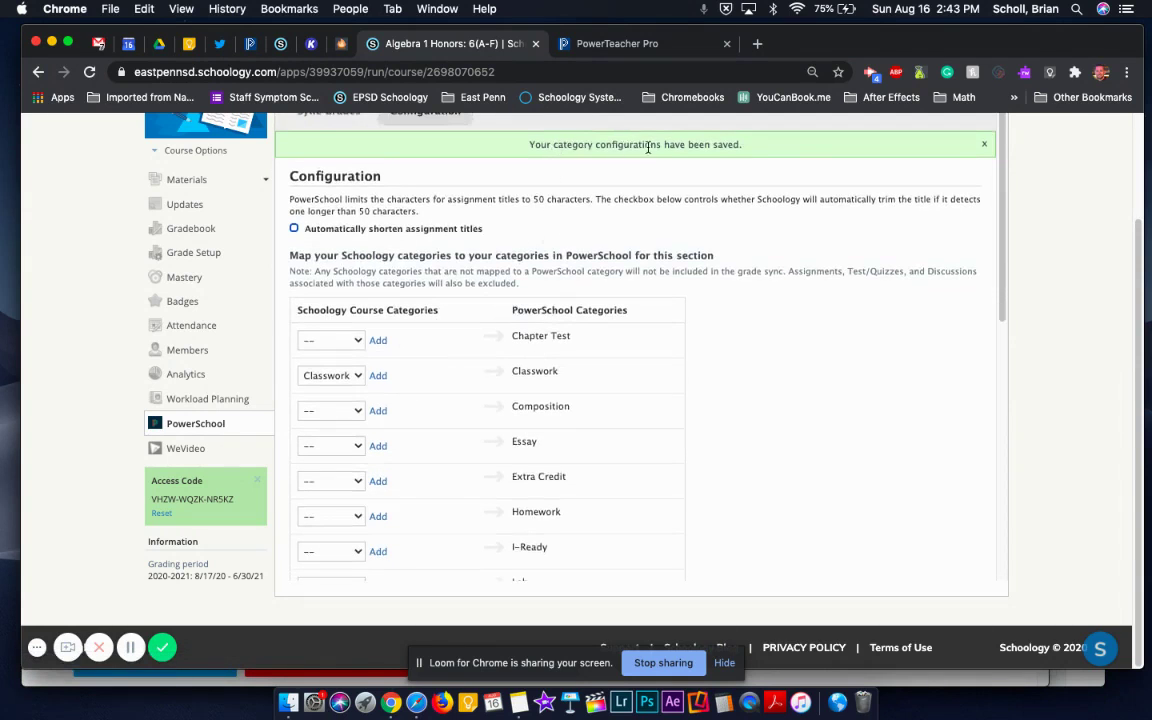
scroll(758, 254, up, 1)
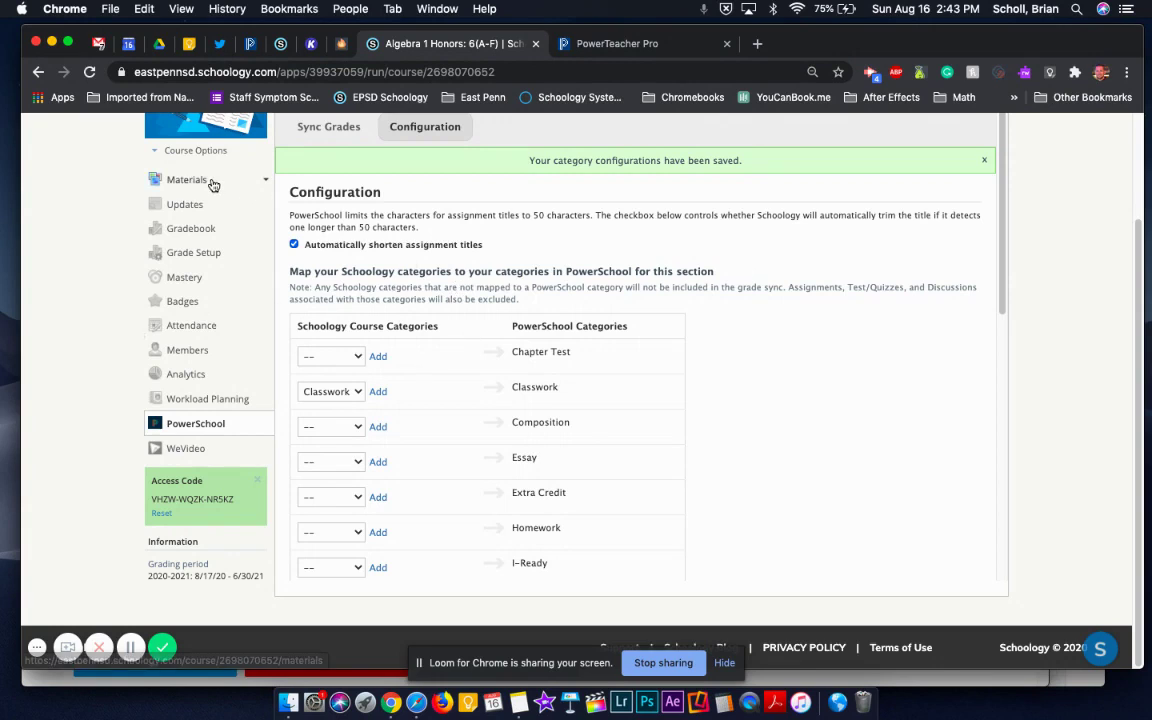
Step: Try out the Project category in a new assignment form from the course materials, and discard the assignment
click(209, 180)
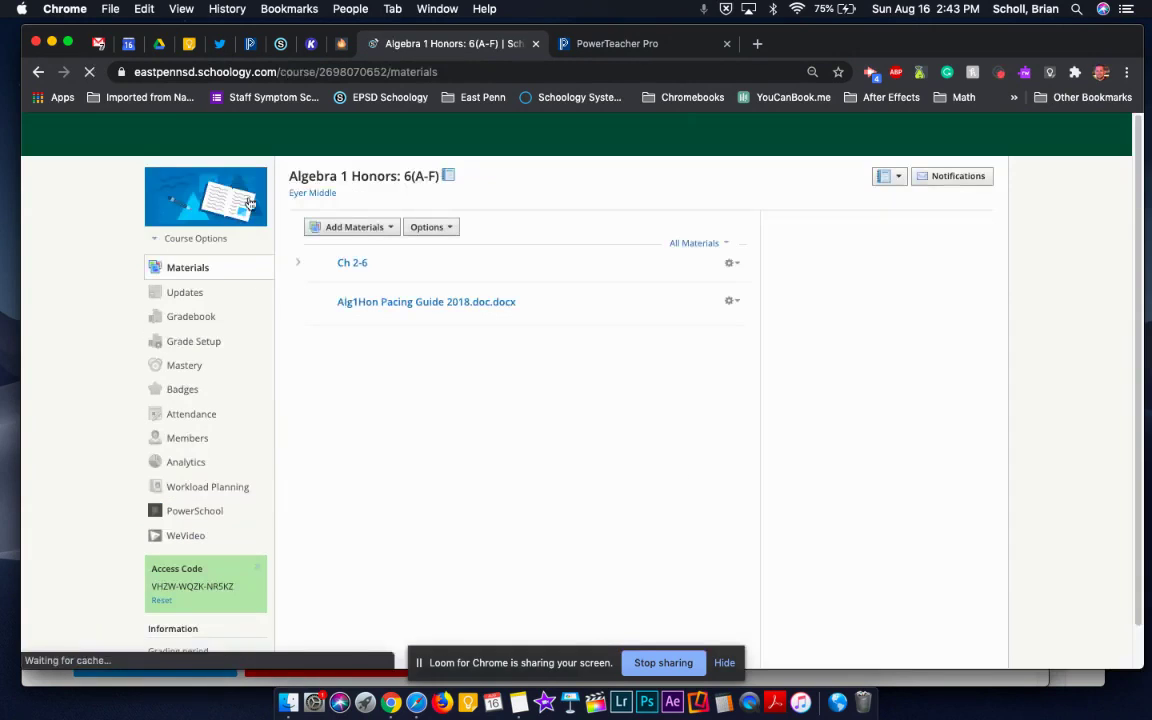
click(355, 228)
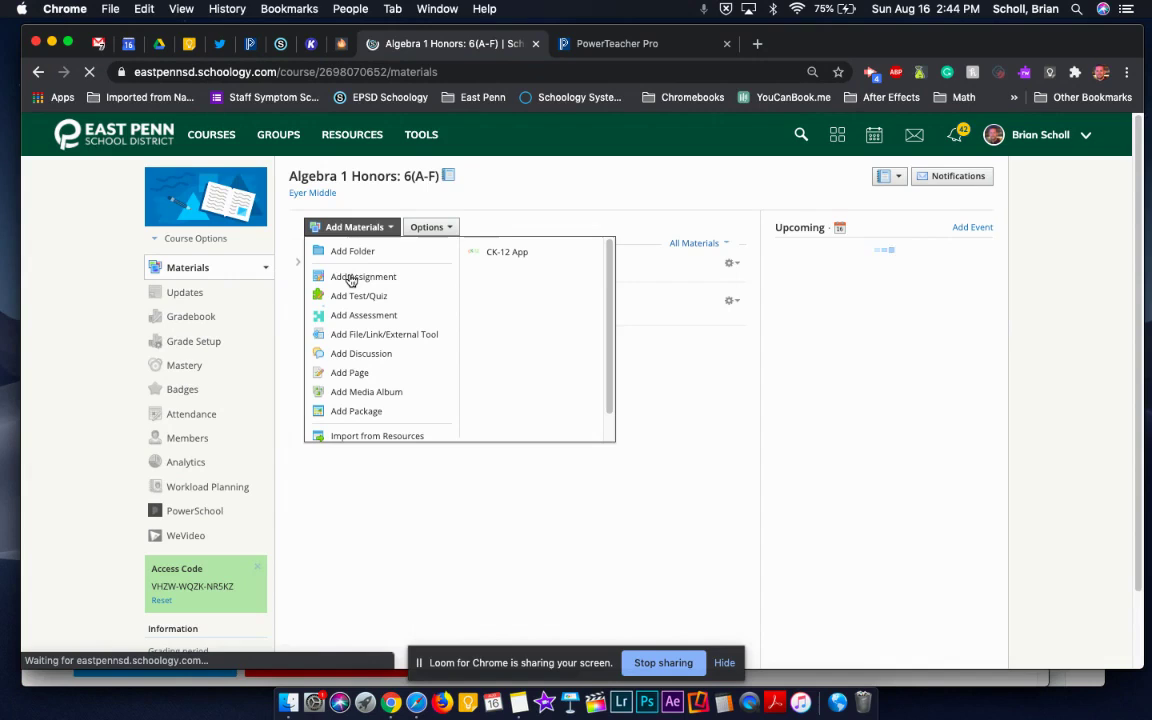
click(355, 277)
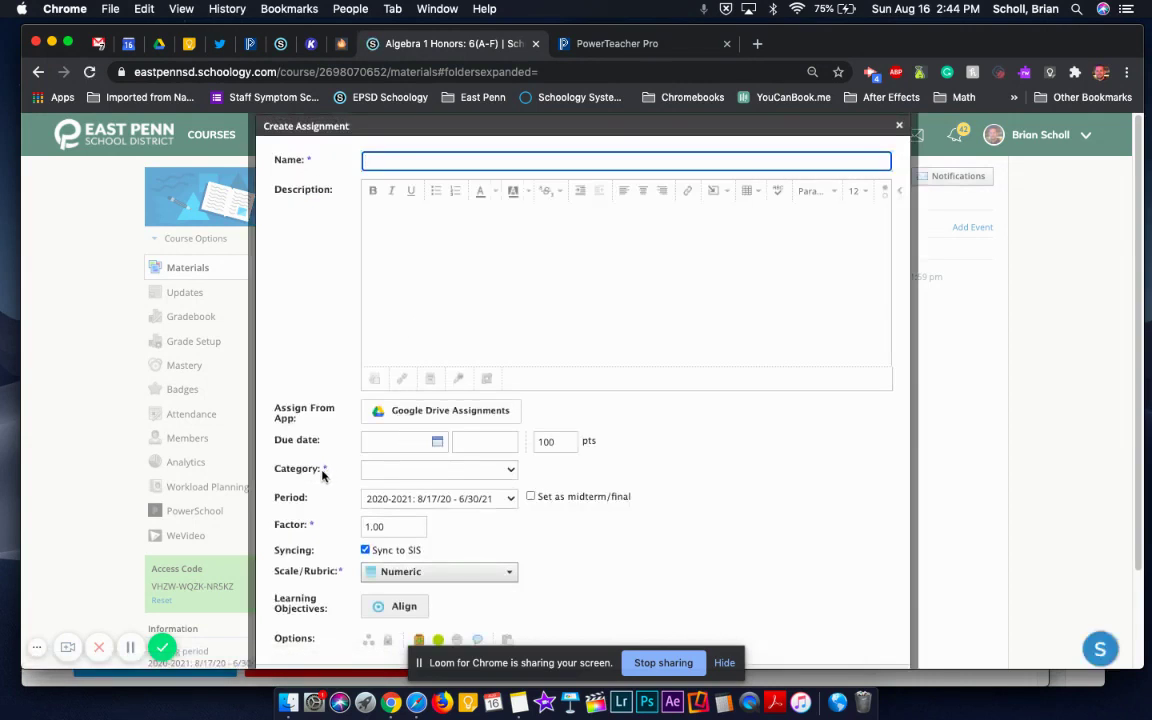
click(437, 467)
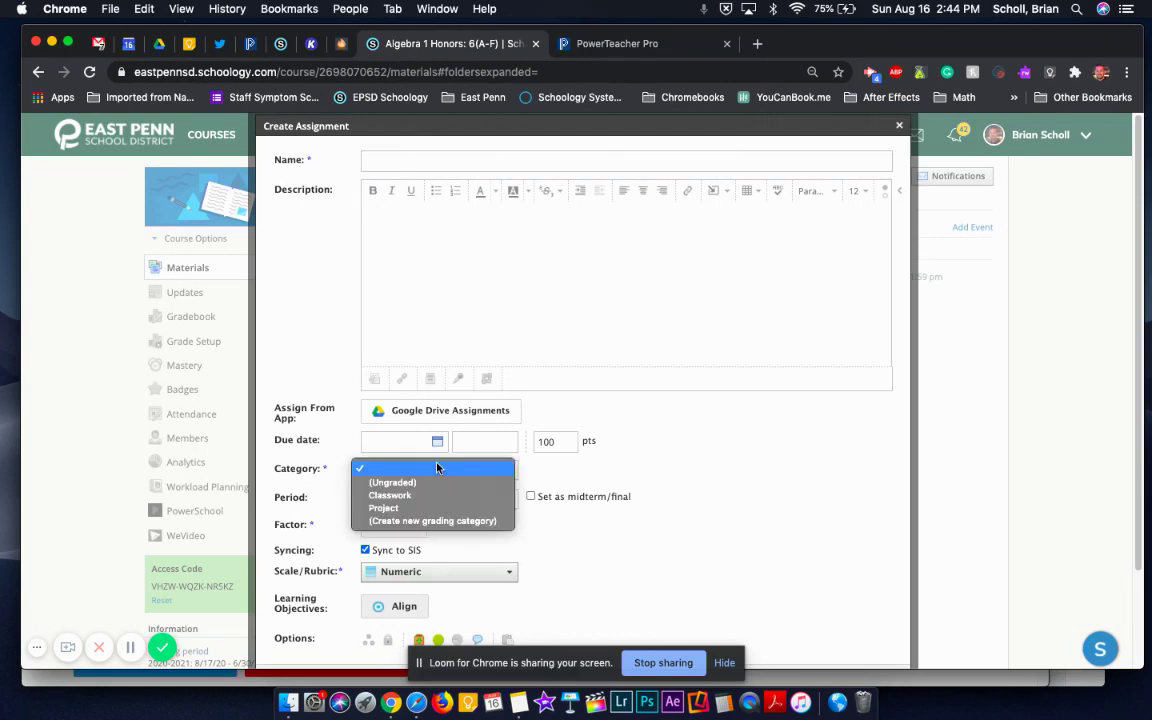
click(361, 508)
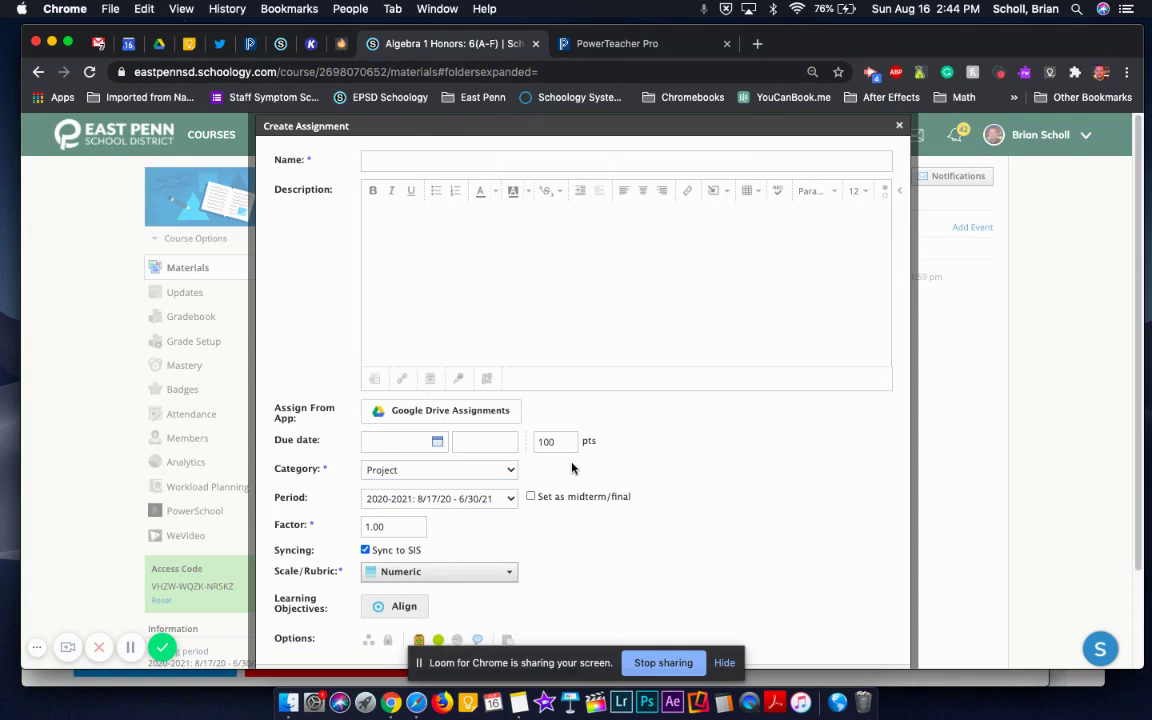
scroll(572, 467, down, 2)
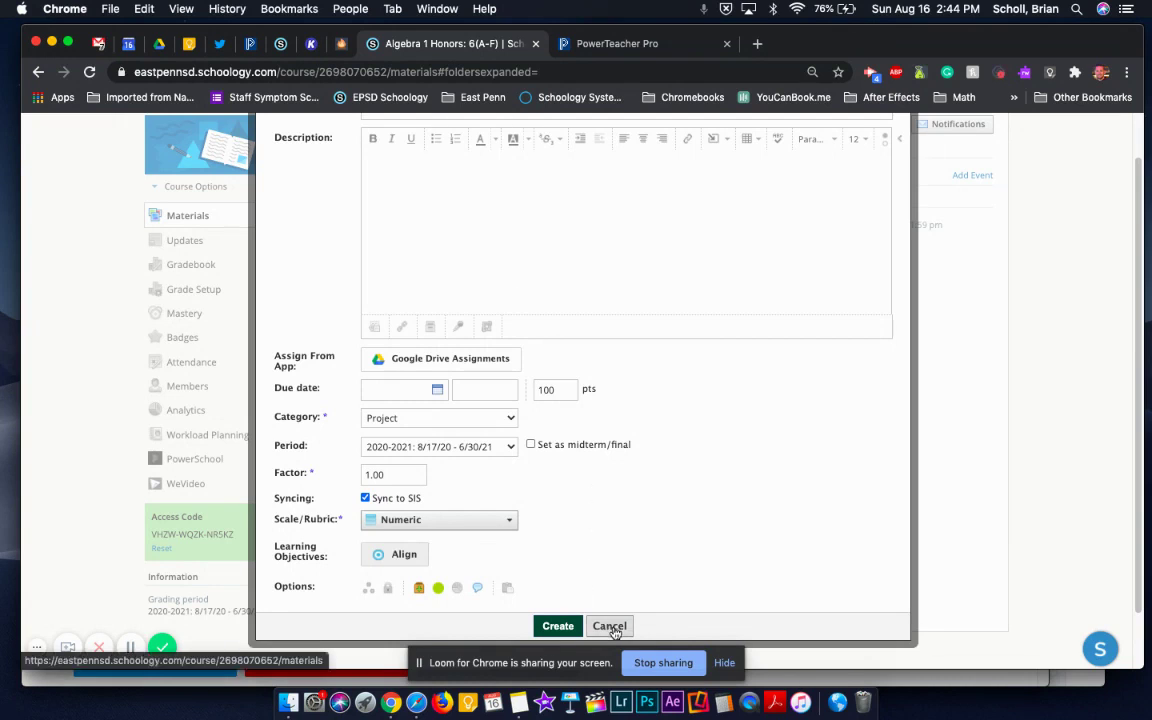
click(609, 626)
Step: Switch to PowerTeacher Pro and review its list of grading categories
click(590, 43)
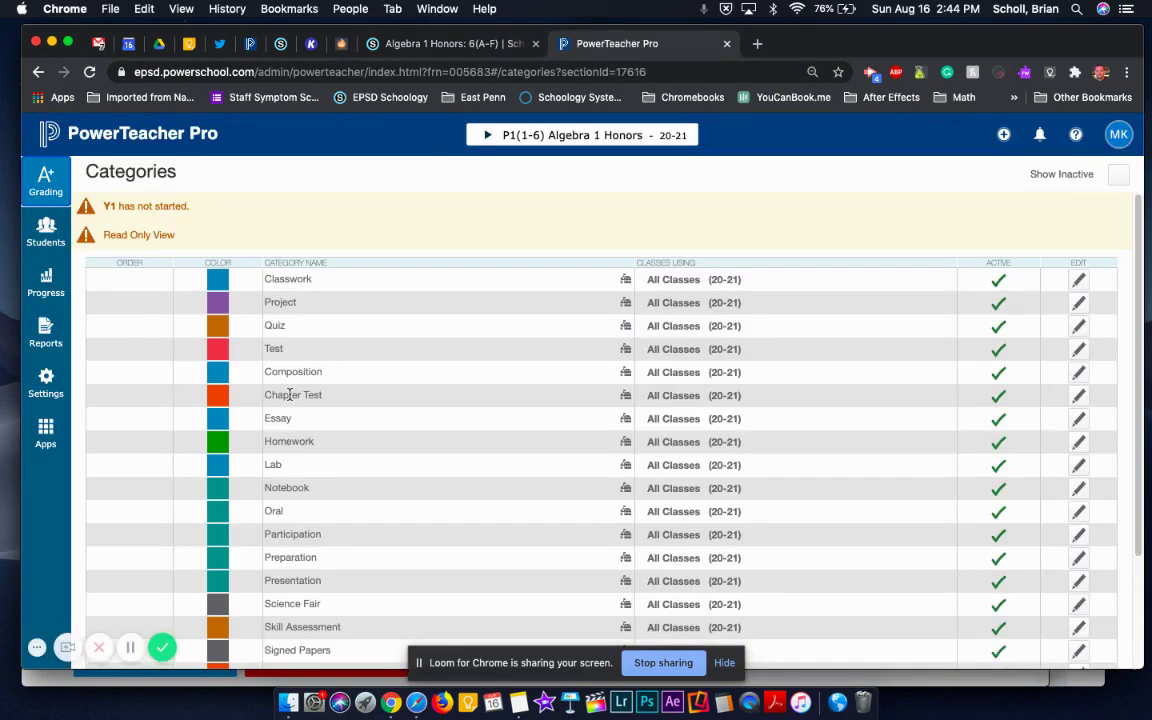
scroll(291, 398, down, 5)
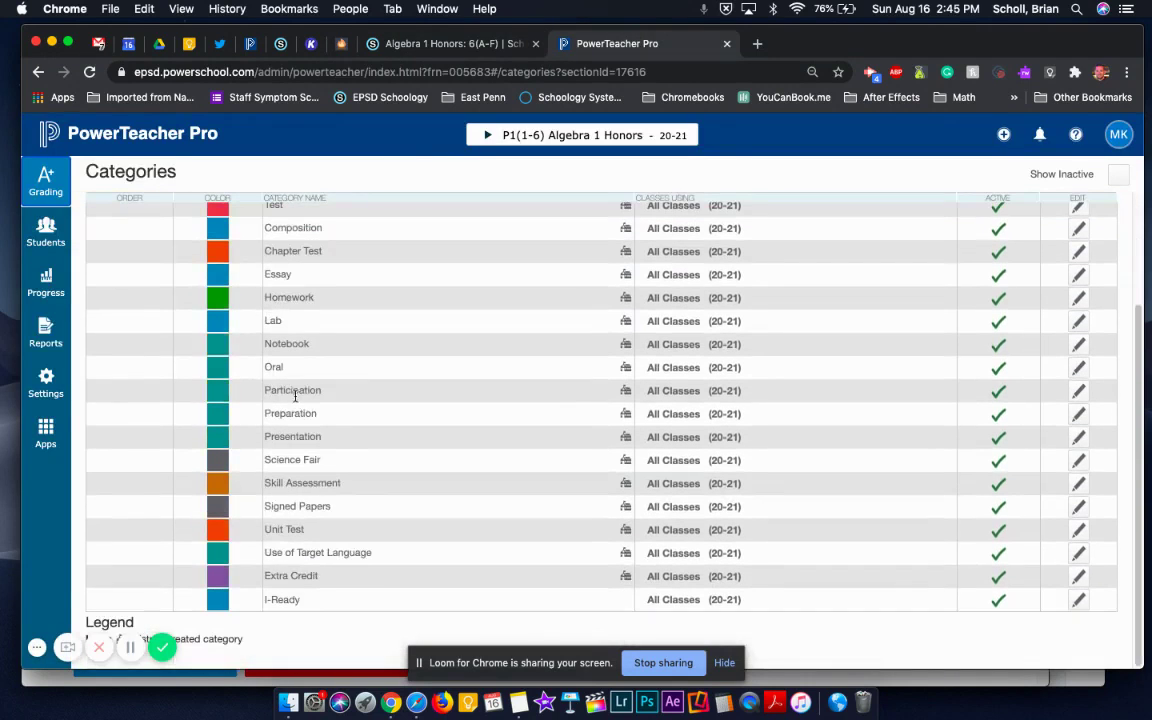
scroll(300, 393, up, 3)
Step: Return to Schoology and review the full category mapping in the course's PowerSchool app configuration
click(456, 44)
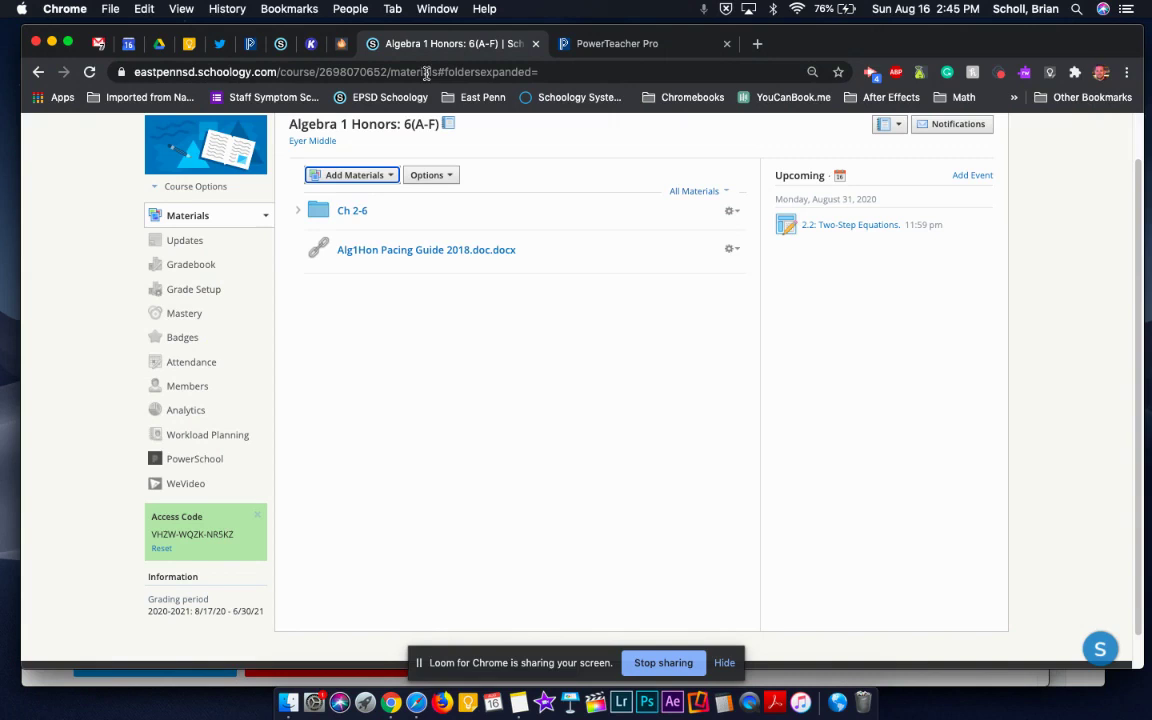
click(194, 458)
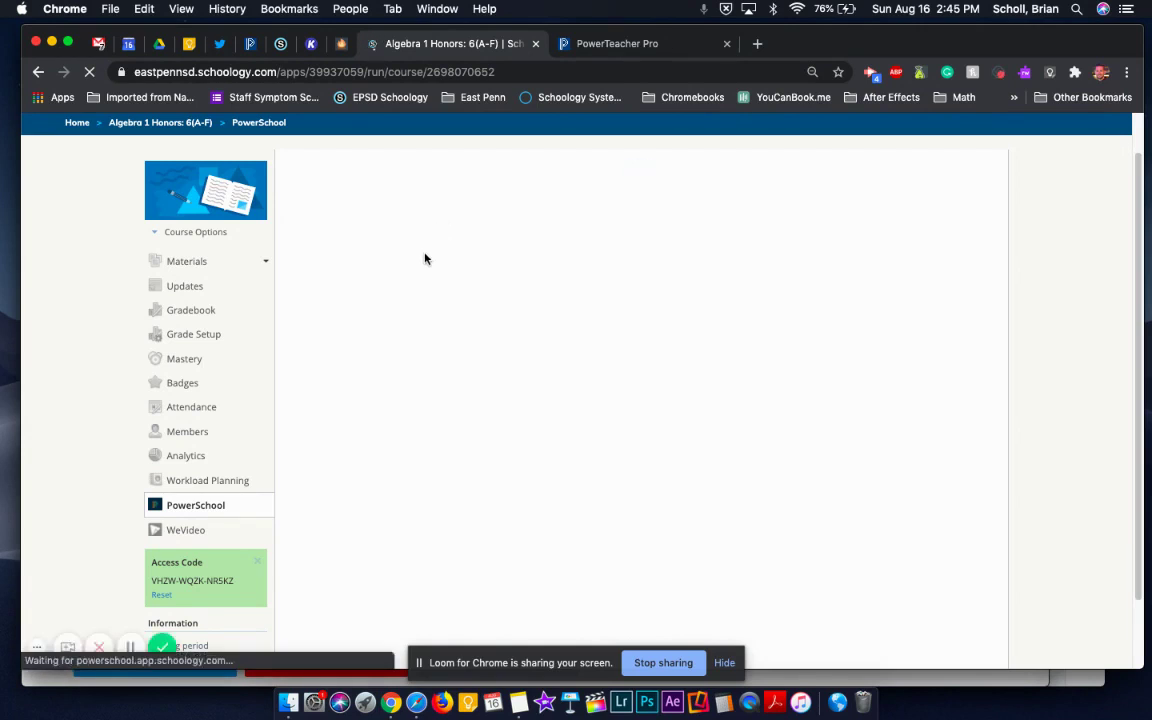
click(421, 210)
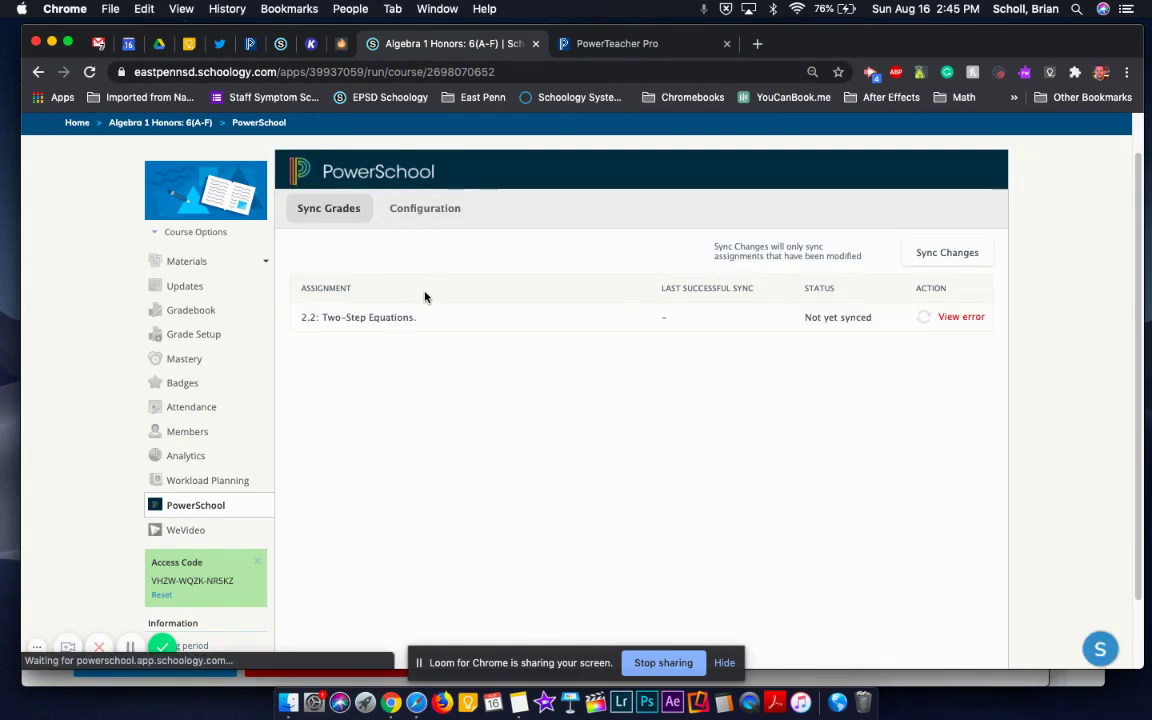
scroll(393, 432, down, 3)
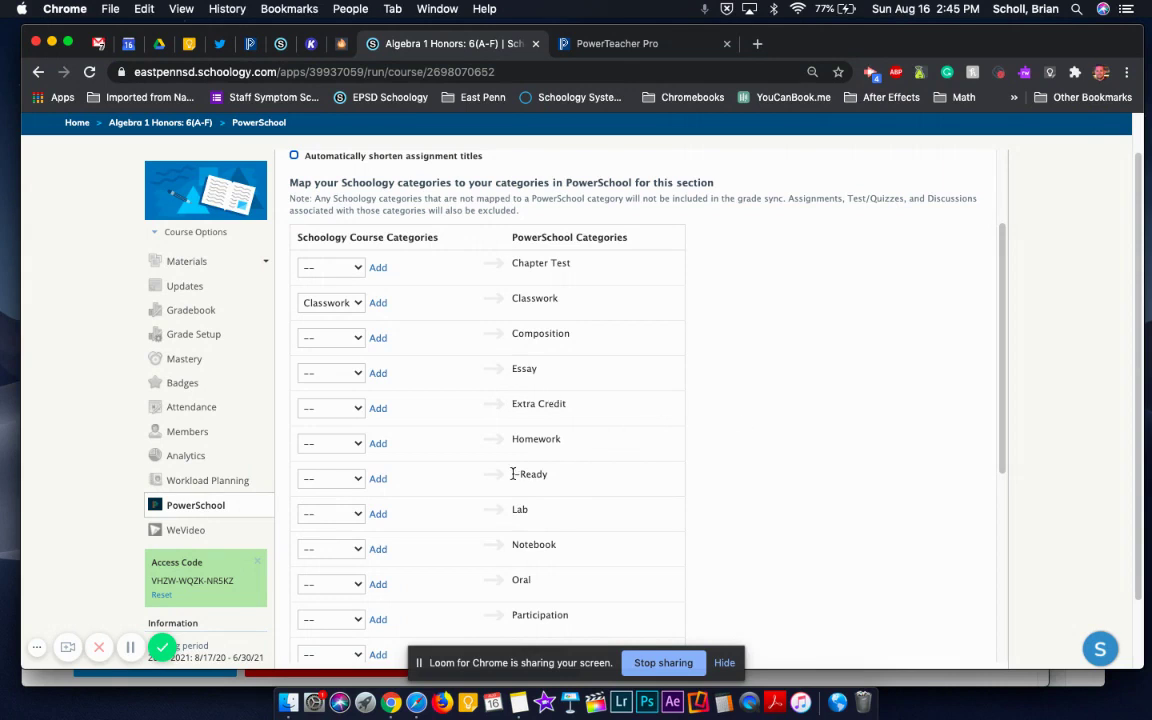
scroll(708, 447, down, 1)
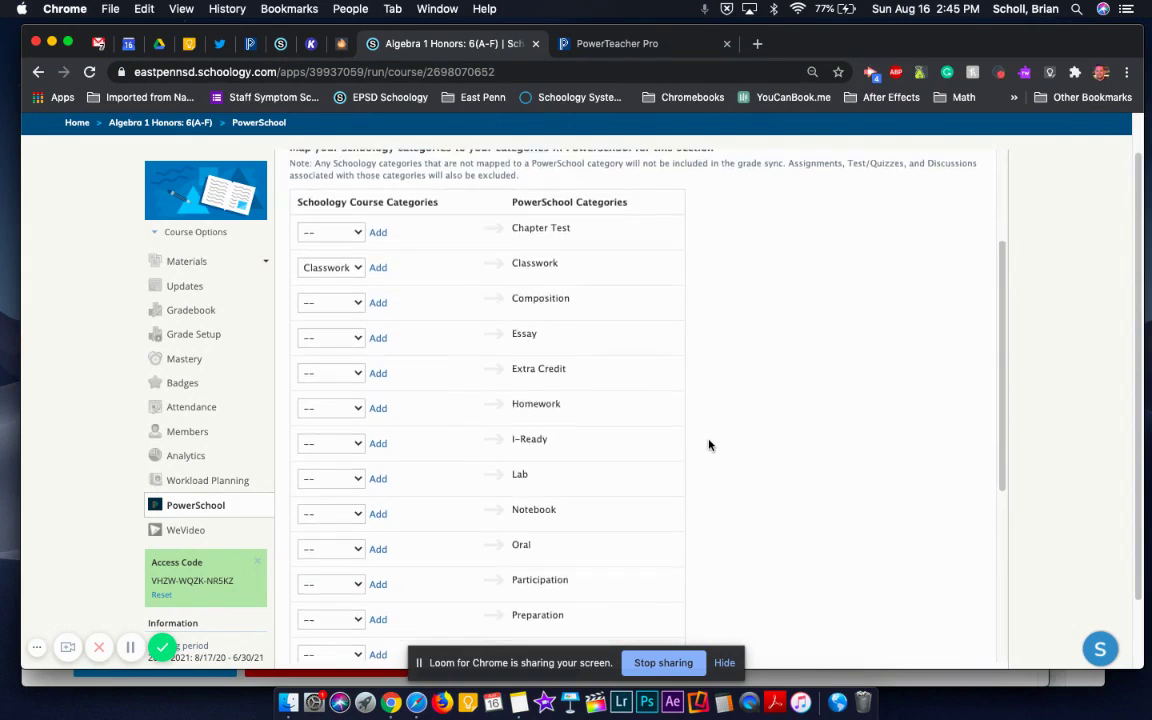
scroll(708, 445, down, 5)
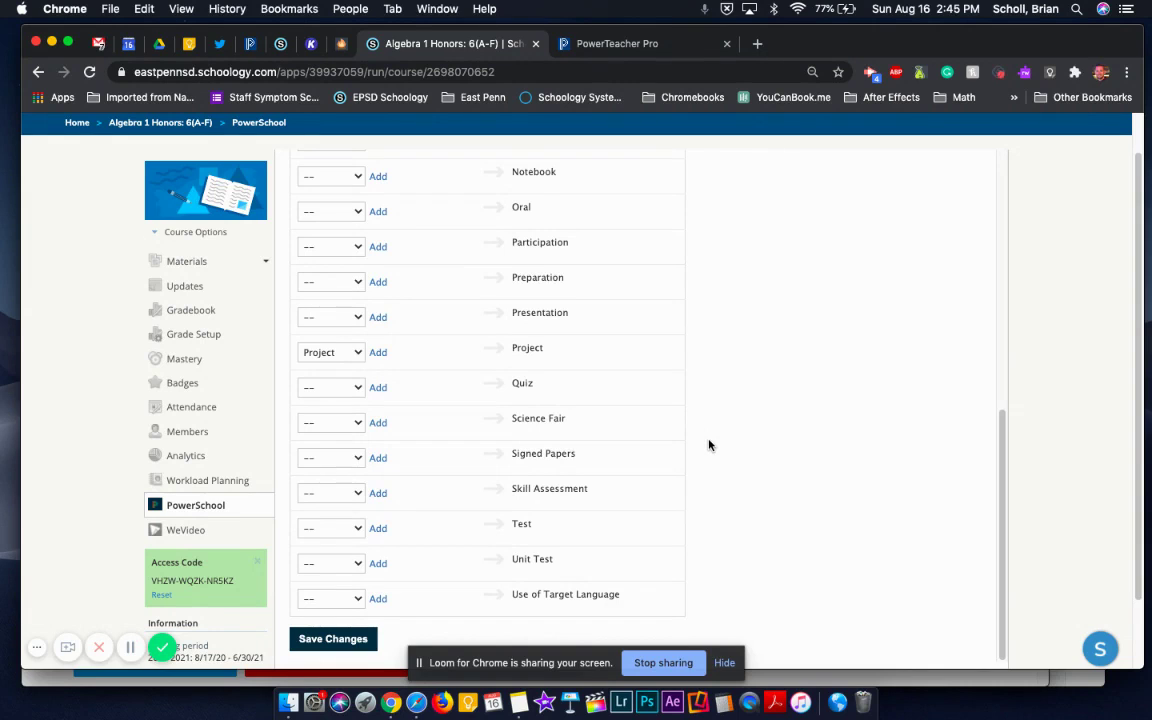
scroll(708, 445, up, 6)
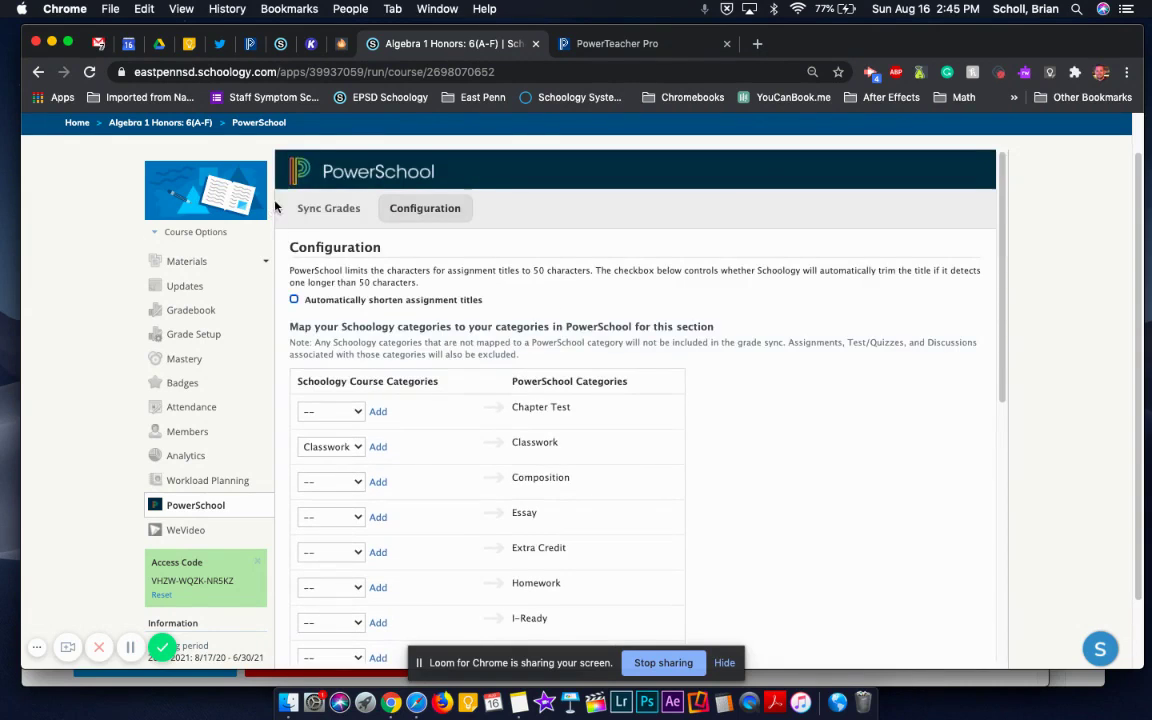
Step: Open the grade sync list and view the sync error for the assignment 2.2: Two-Step Equations
click(326, 215)
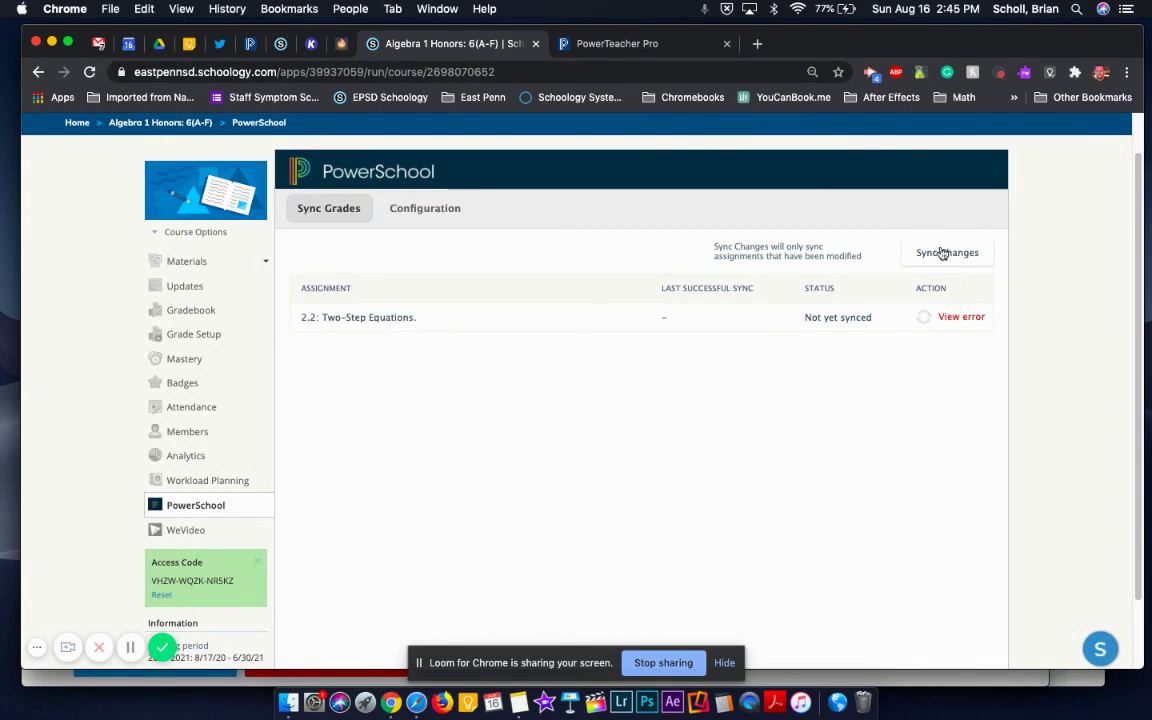
mouse_move(964, 320)
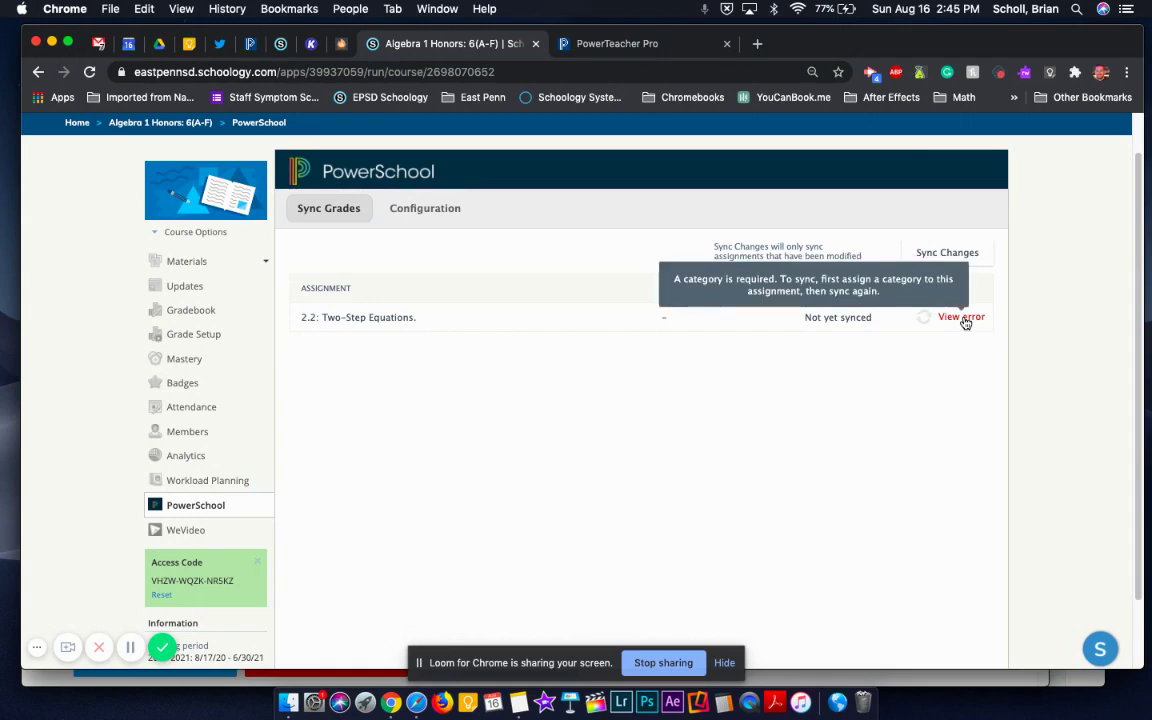